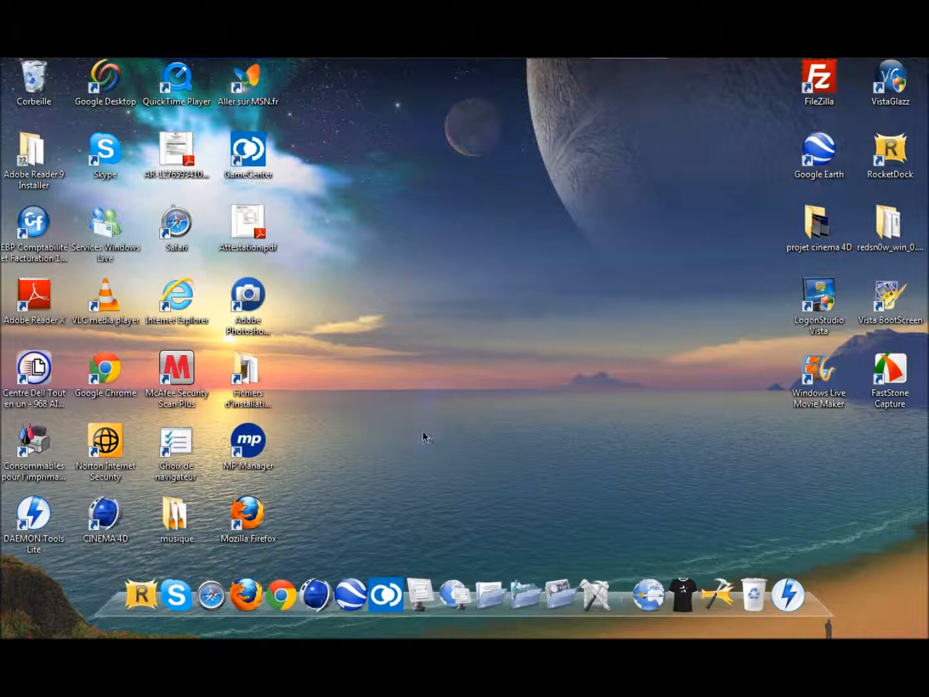
Switch to CINEMA 4D, add a MoText object, and move it along the X axis to about -643 cm.
mouse_move(193, 61)
left_click(231, 62)
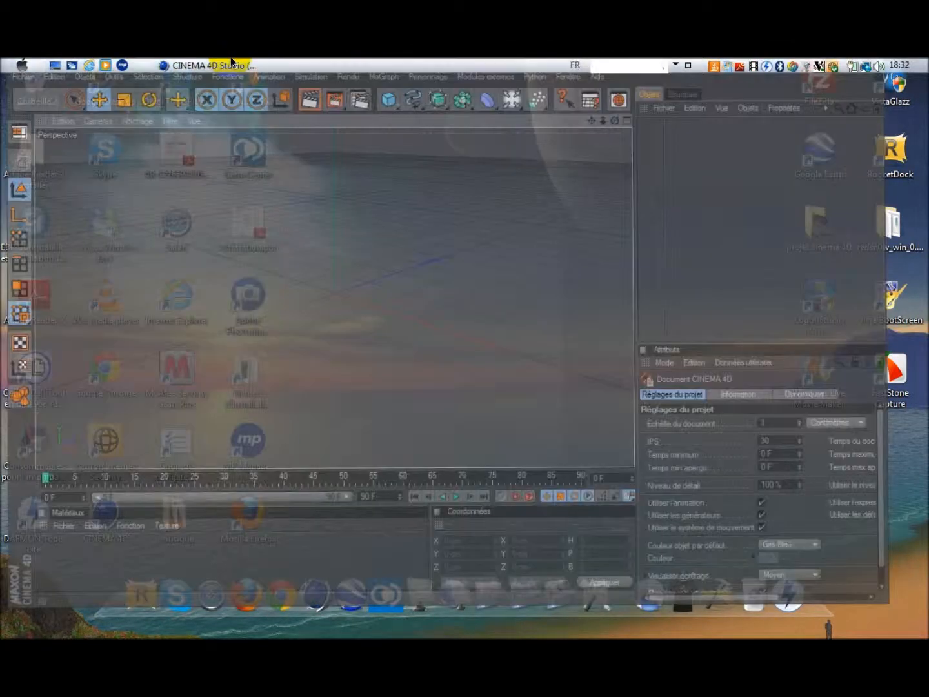
left_click(396, 79)
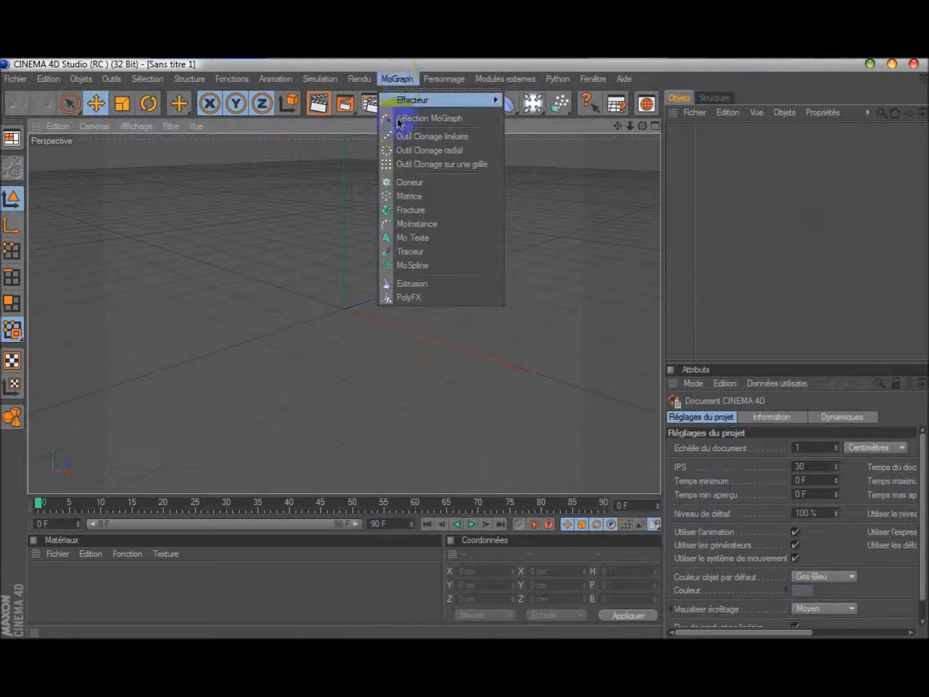
left_click(417, 236)
left_click_drag(413, 329, 452, 342)
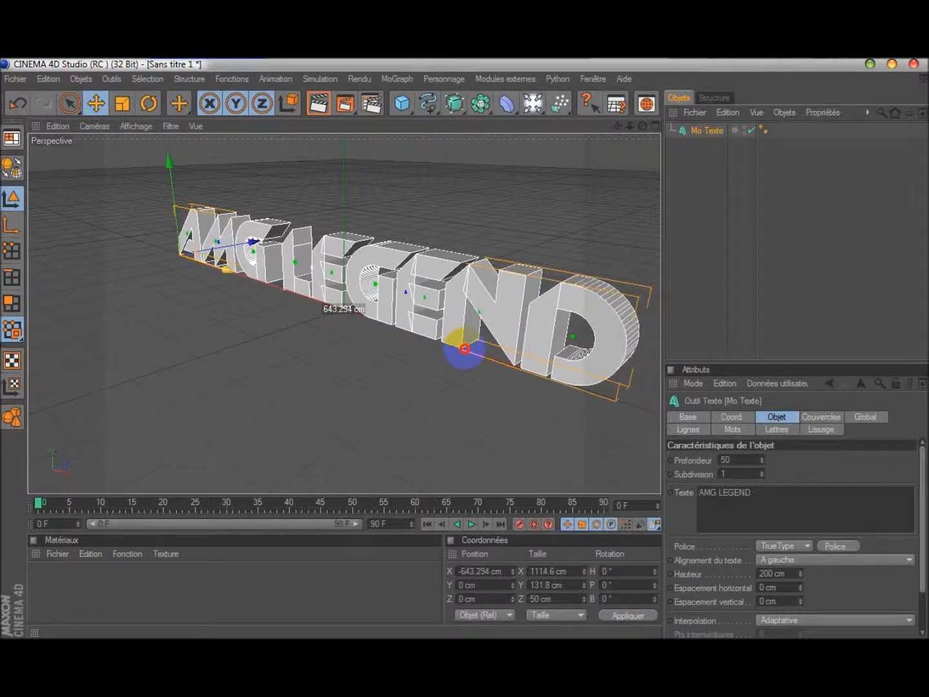
left_click(726, 385)
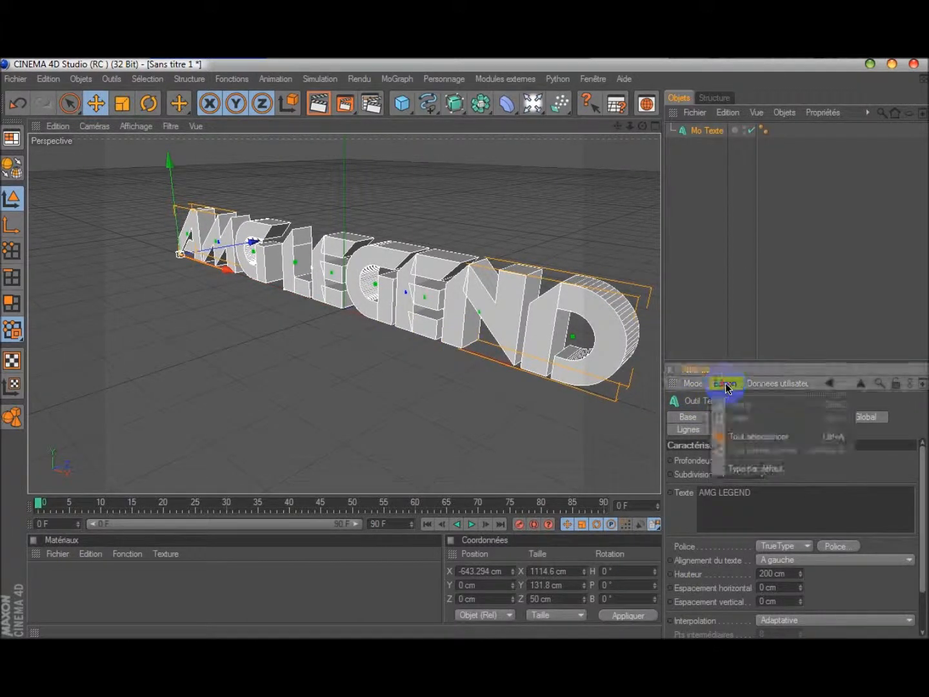
left_click(749, 469)
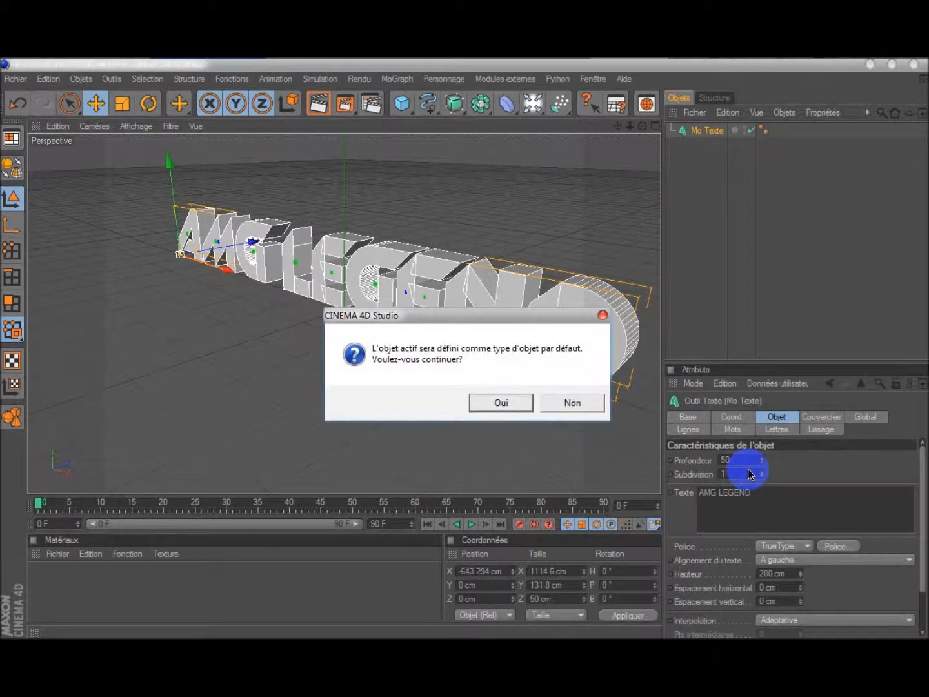
left_click(582, 408)
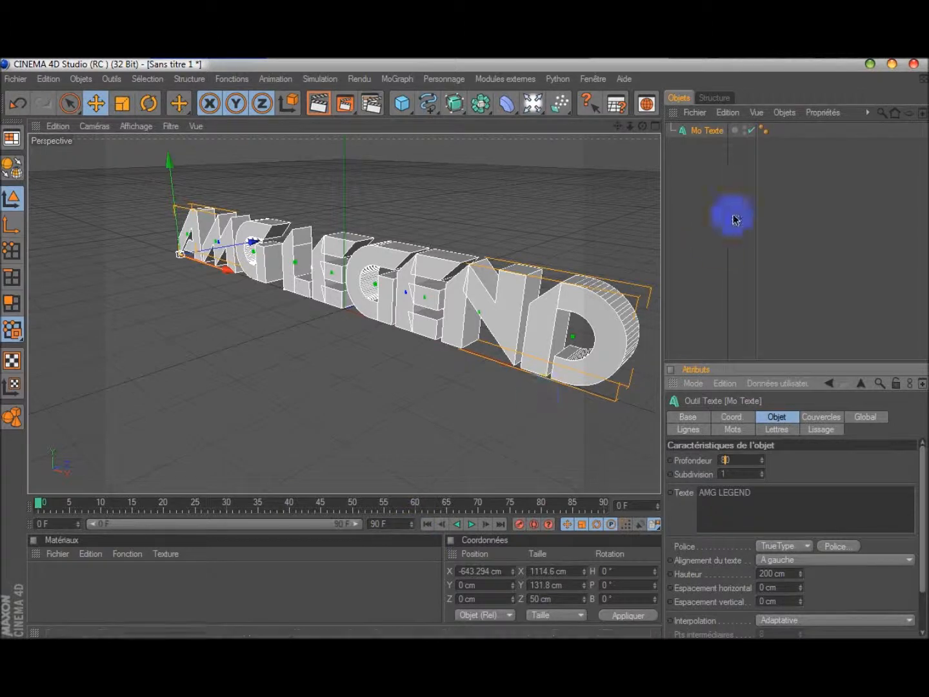
Add a second MoText object and move it along the X axis to about -641 cm, over the first text.
left_click(377, 78)
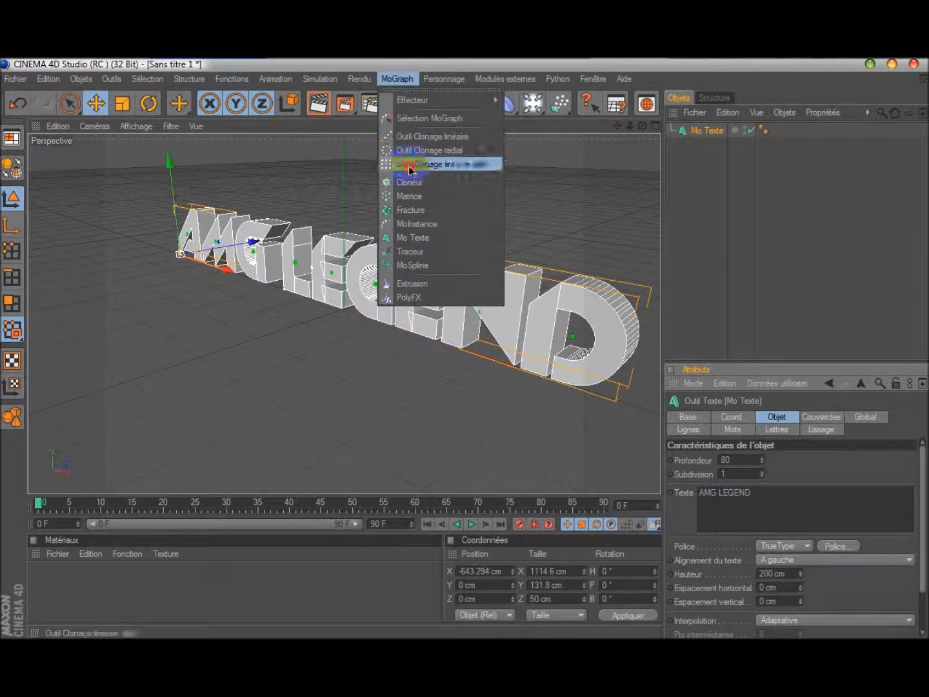
left_click(412, 237)
left_click_drag(410, 244, 359, 318)
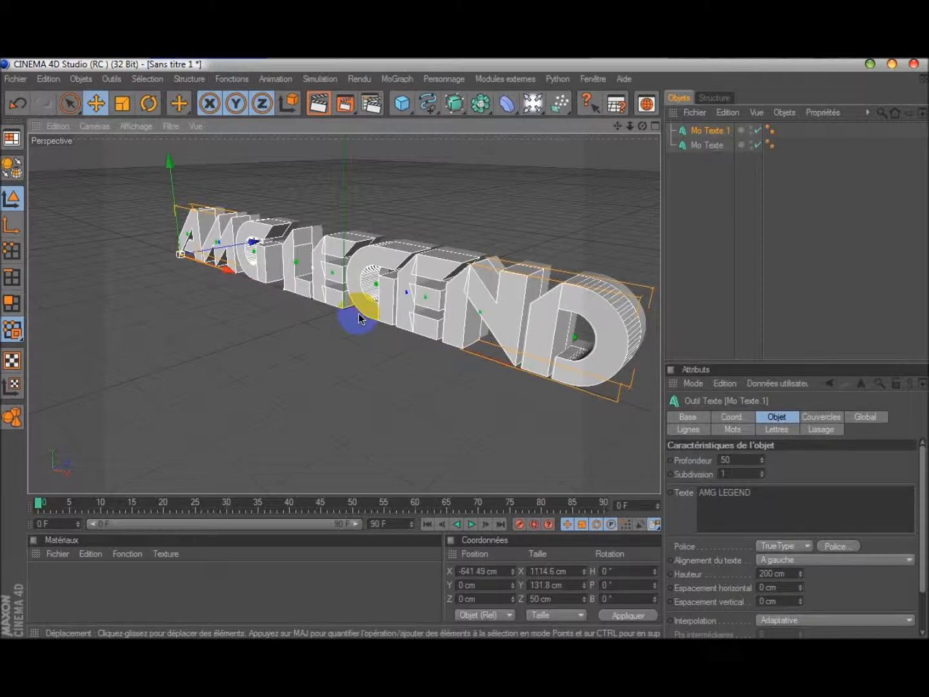
Set the extrusion depth (Profondeur) of the second text object, Mo Texte.1, to 40.
left_click(722, 461)
left_click(714, 511)
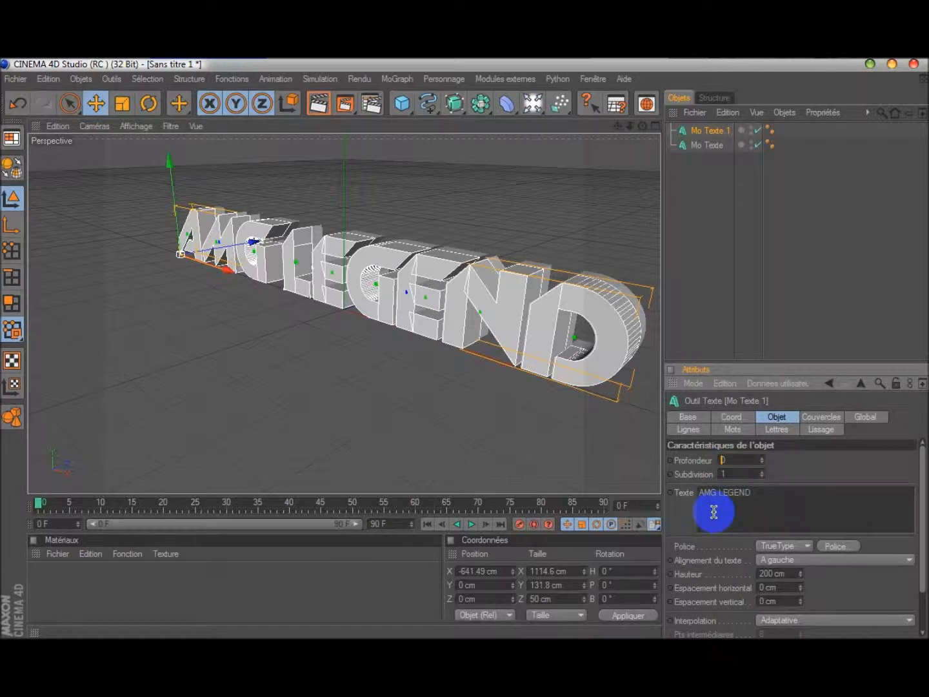
type("40")
Set both the start and end caps of Mo Texte.1 to "Couvercle et biseau".
left_click(820, 417)
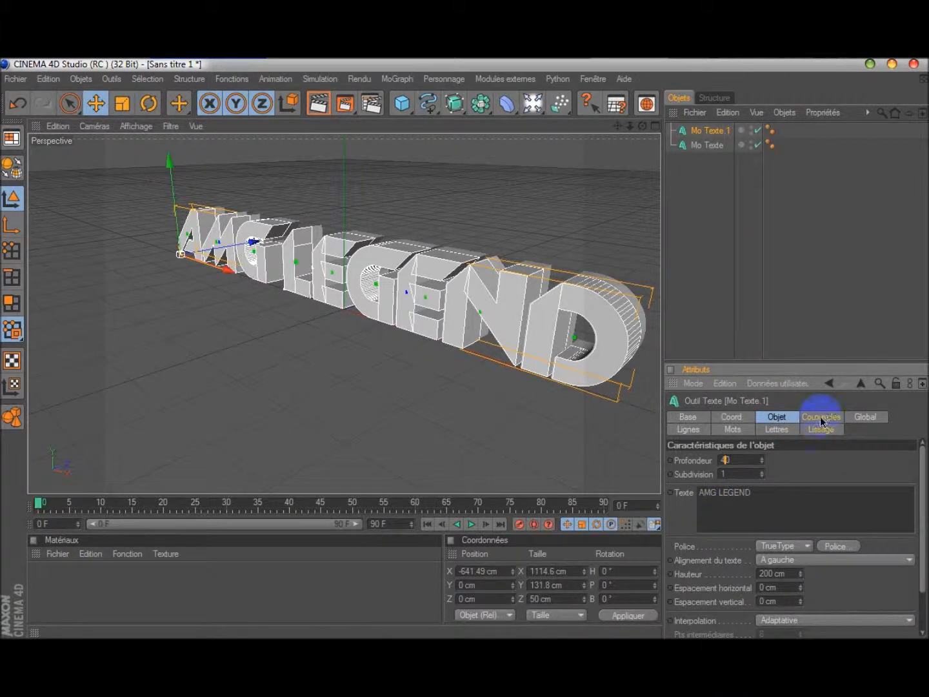
left_click(852, 460)
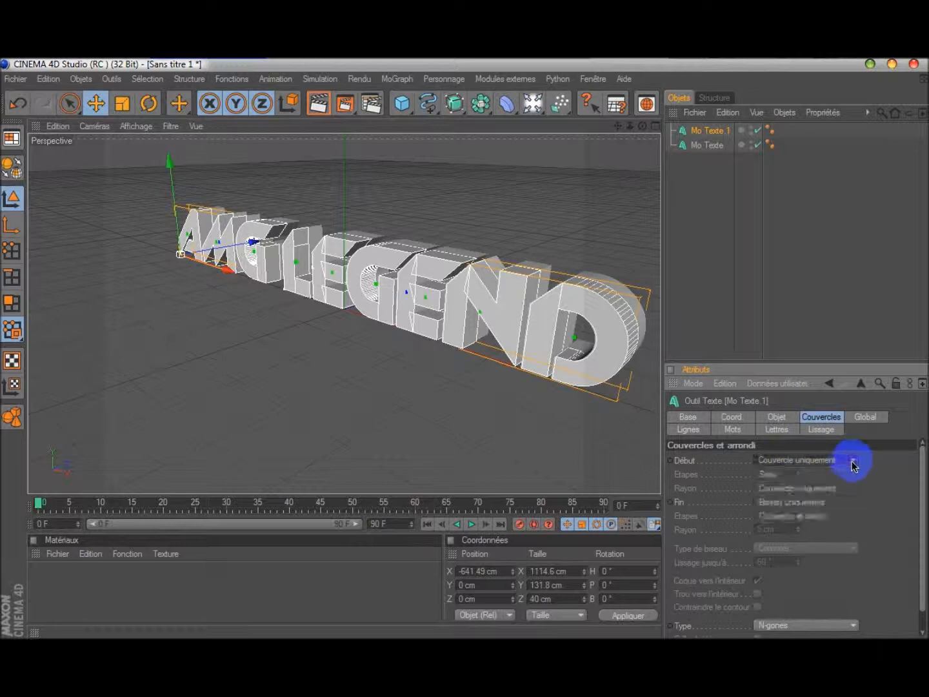
left_click(824, 515)
left_click(853, 501)
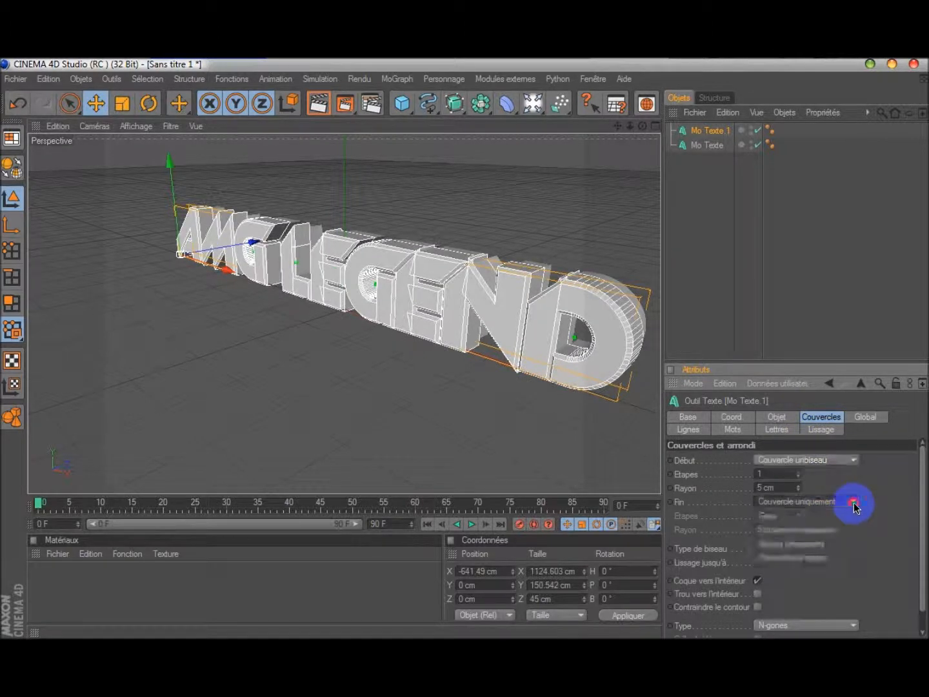
left_click(817, 558)
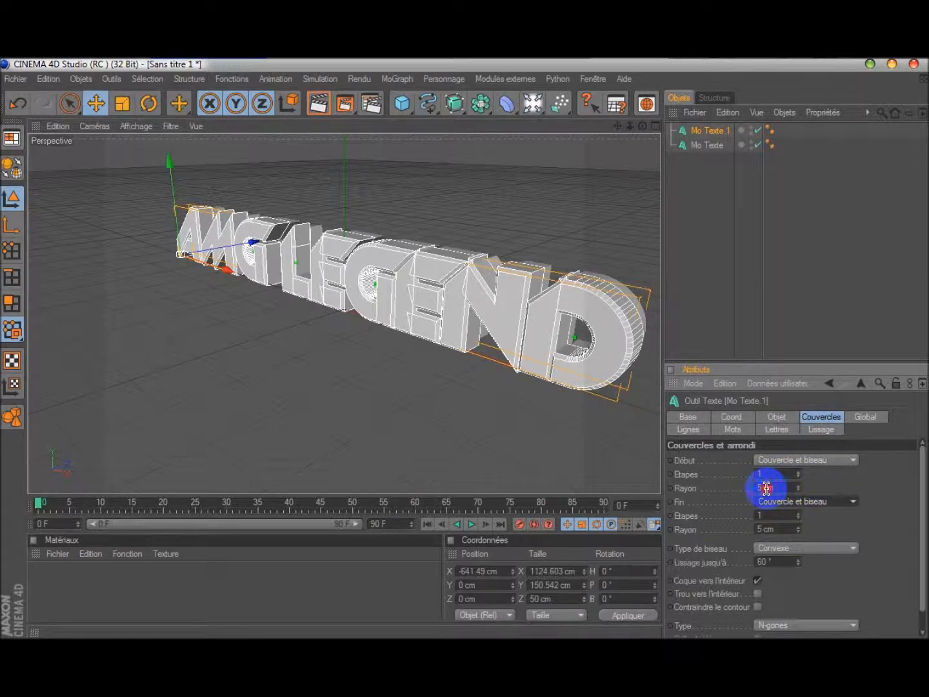
Set the bevel radius of Mo Texte.1 to 10 cm for both the start and end caps.
left_click(766, 487)
key("BackSpace")
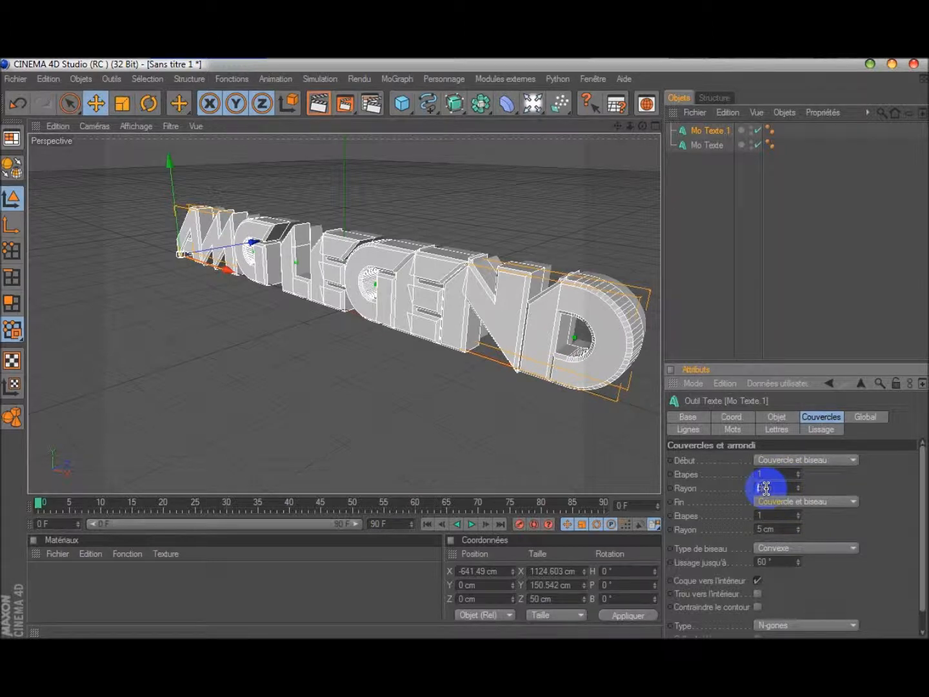
type("10")
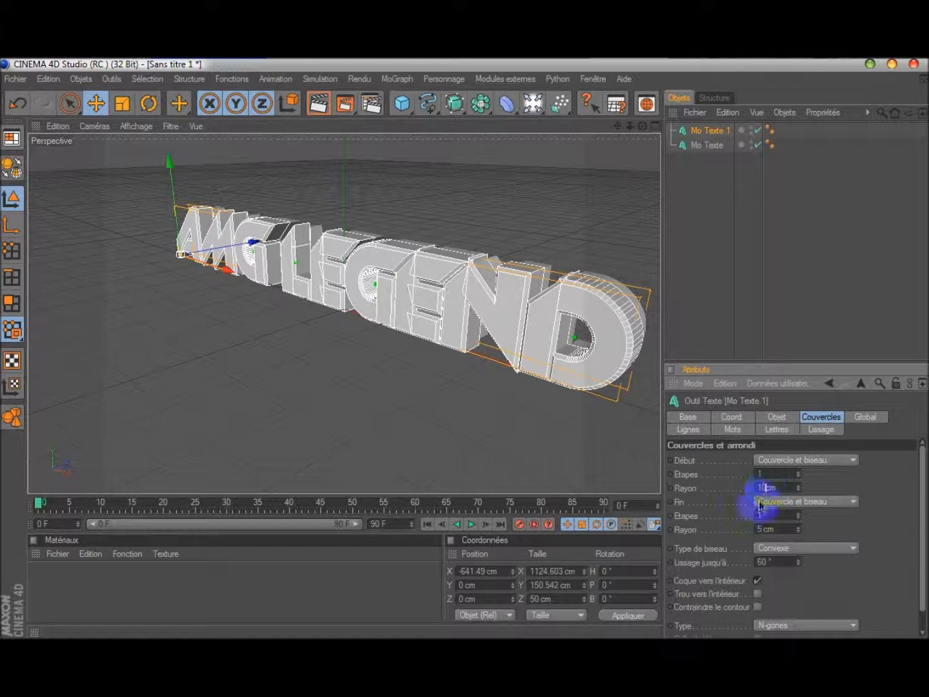
left_click(762, 529)
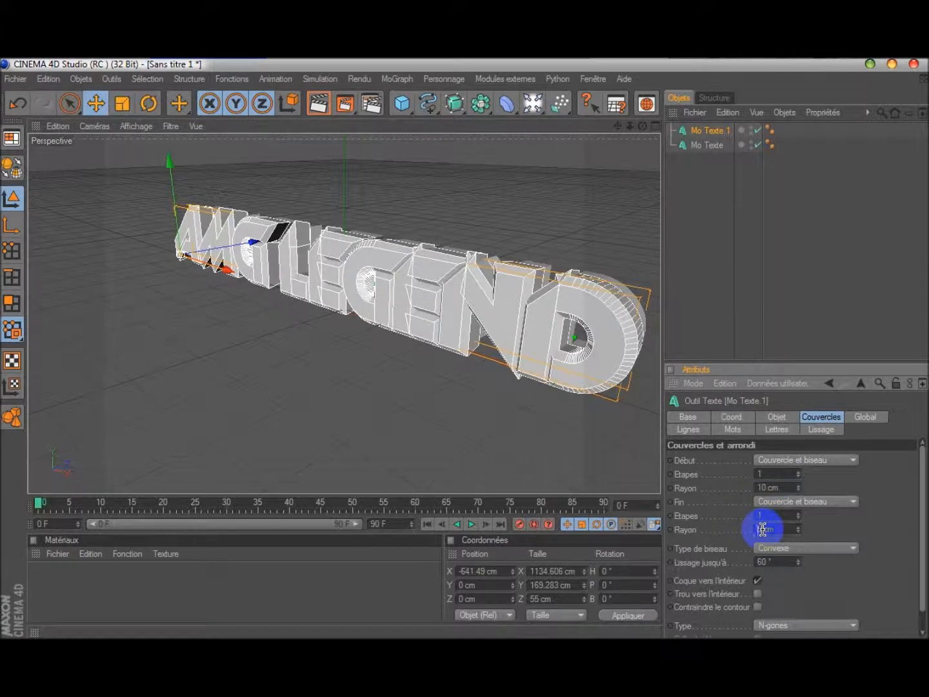
key("BackSpace")
type("10")
Move Mo Texte.1 along the Z axis to about 22 cm so it sits behind the first text's front face.
left_click(642, 126)
left_click_drag(460, 338, 466, 344)
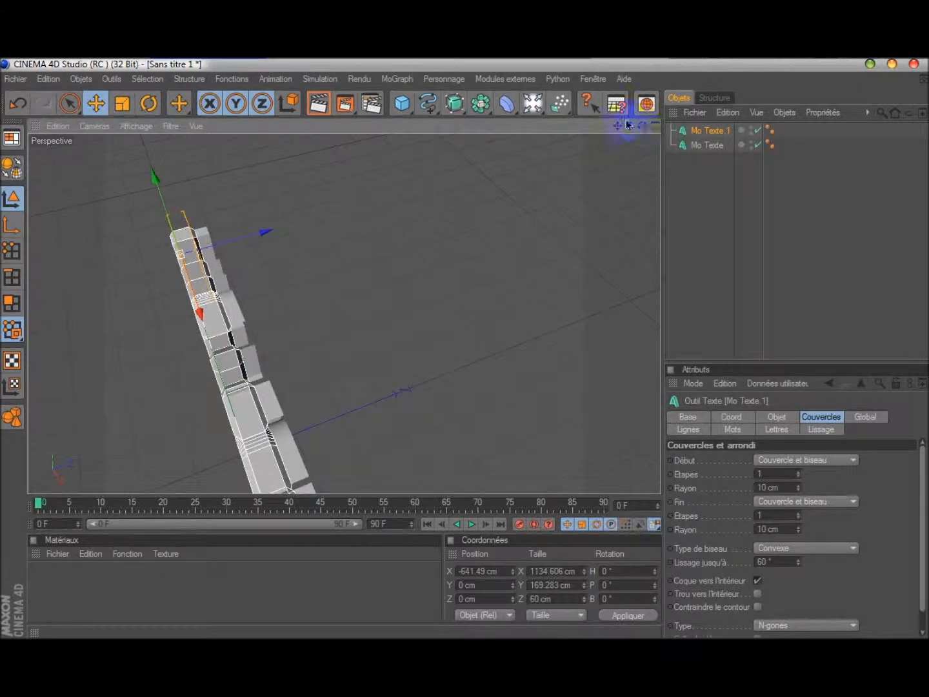
mouse_move(219, 246)
left_mouse_down()
mouse_move(464, 349)
mouse_move(219, 247)
left_mouse_up()
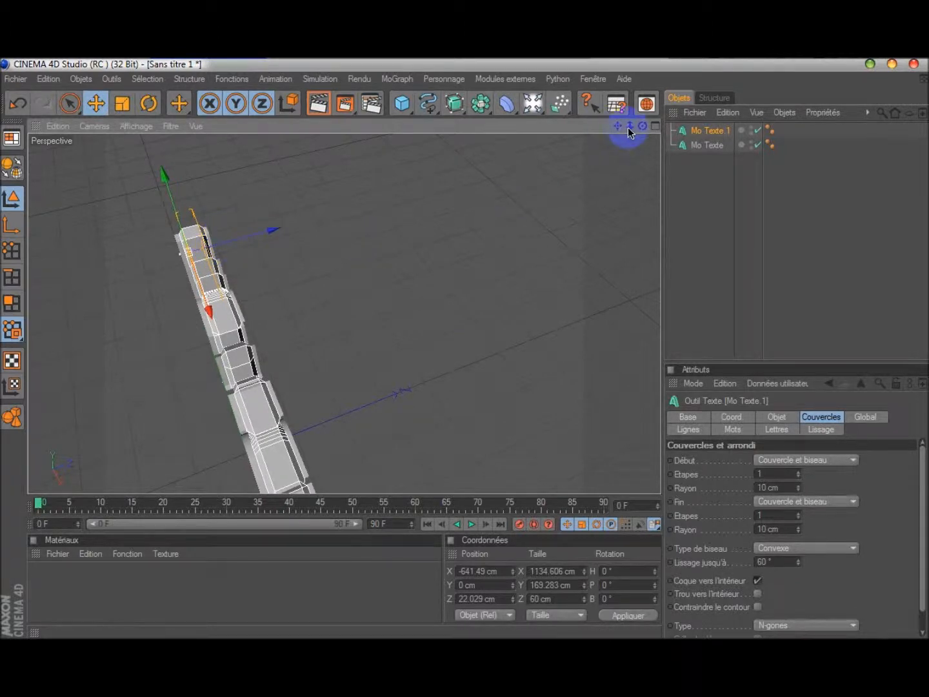
mouse_move(642, 126)
left_mouse_down()
mouse_move(465, 348)
mouse_move(448, 357)
mouse_move(409, 336)
mouse_move(460, 362)
mouse_move(464, 339)
left_mouse_up()
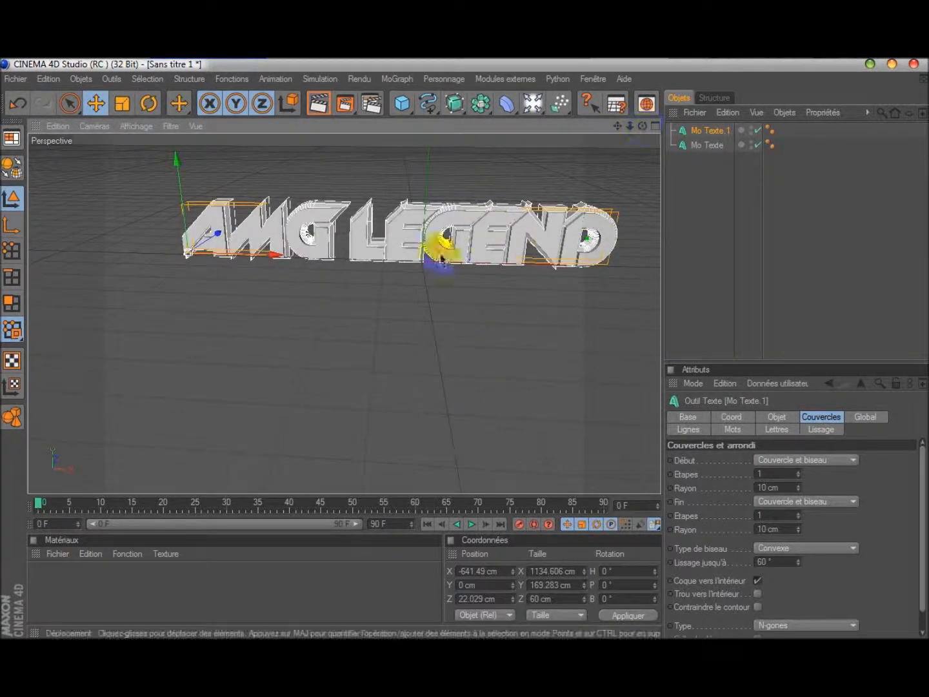
Create a new material and disable its specularity channel (Spécularité).
left_click(55, 554)
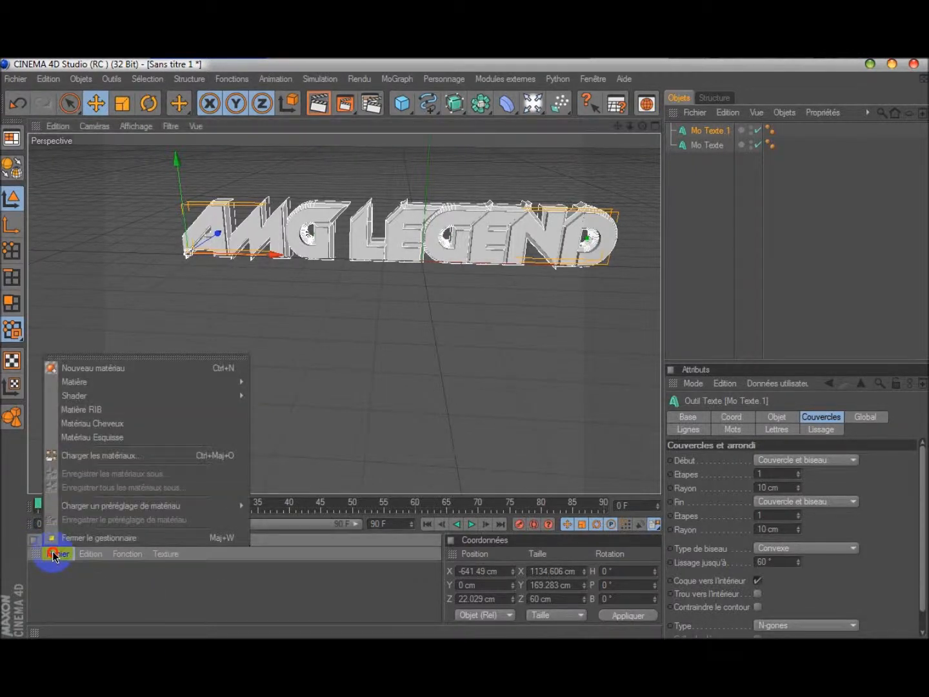
left_click(101, 369)
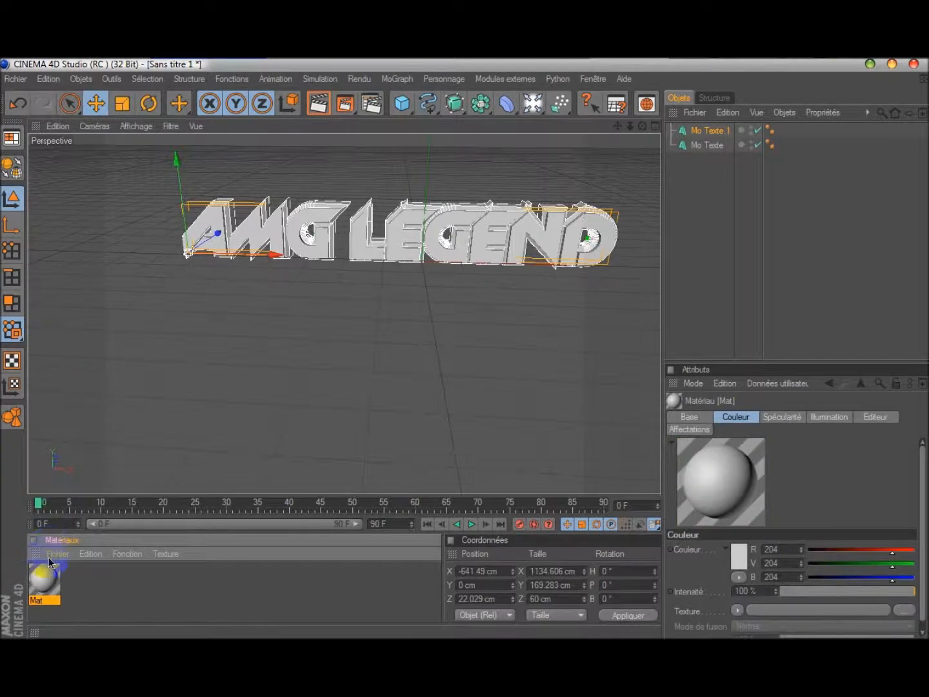
double_click(42, 586)
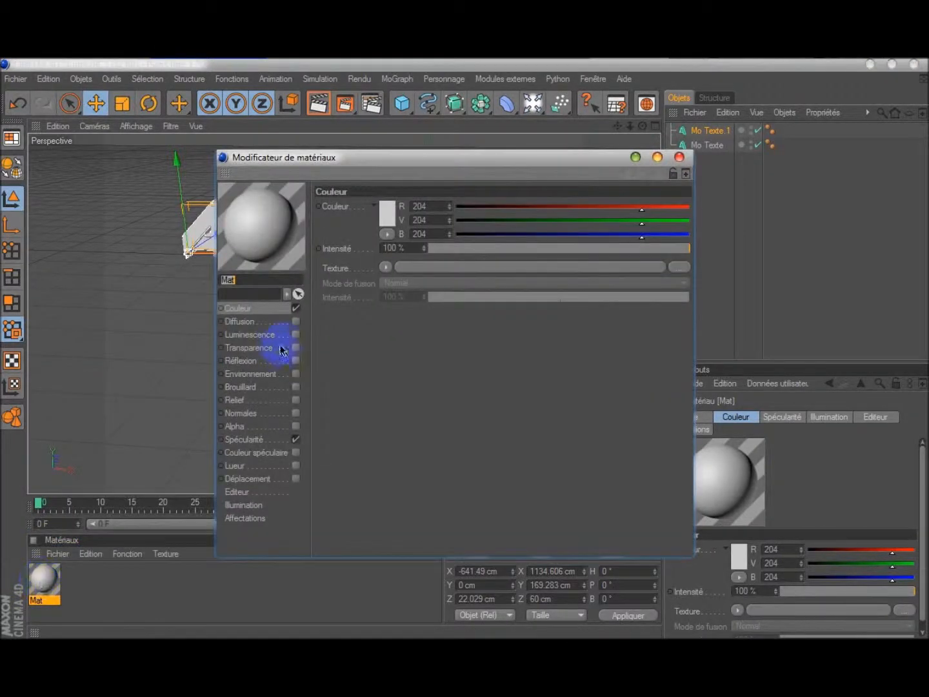
left_click(297, 439)
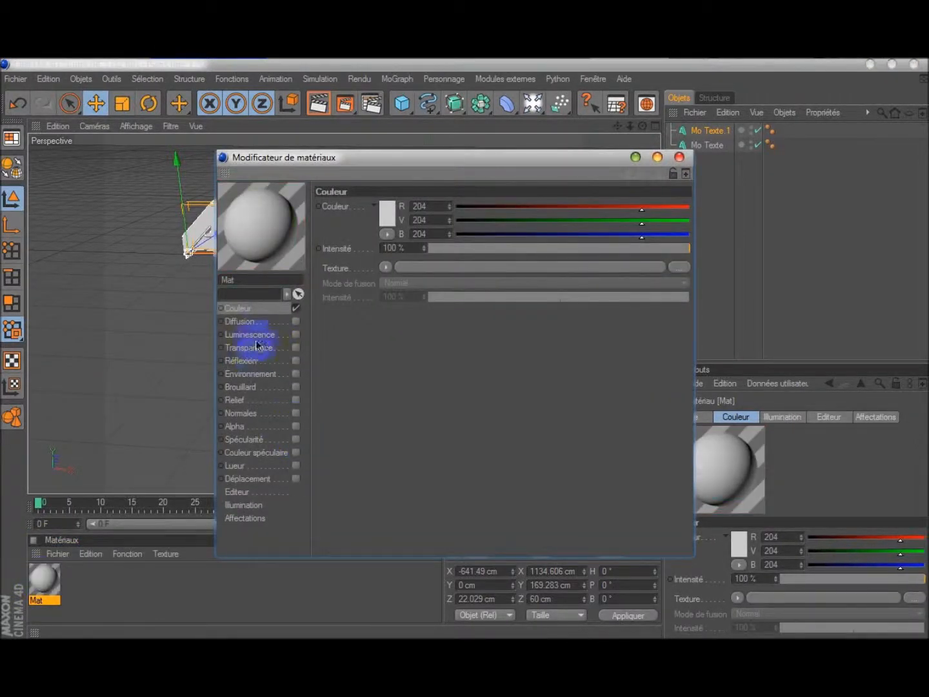
Set the new material's colour to bright red, with RGB values 244, 7, 7.
left_click(386, 212)
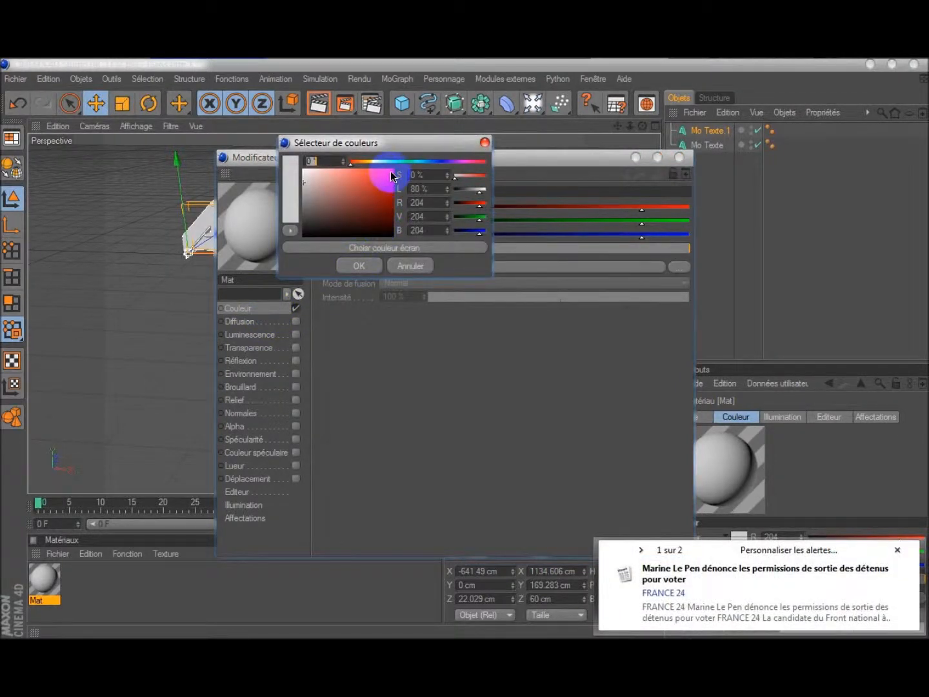
left_click(391, 172)
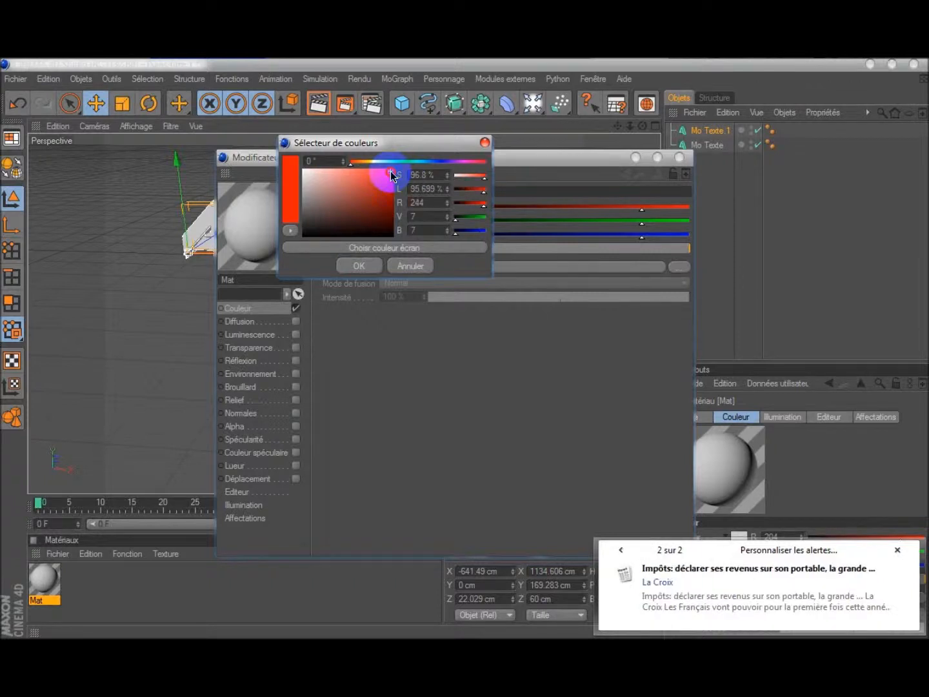
left_click(360, 265)
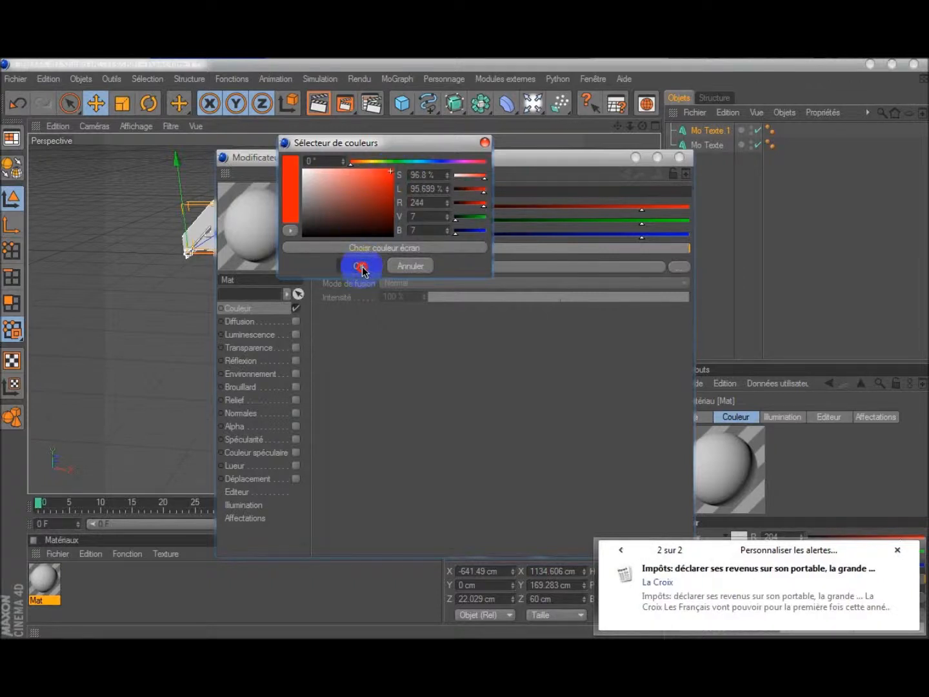
Enable reflection on the red material with 20% intensity and a Fresnel texture, and apply the material to the first text, Mo Texte.
left_click(296, 360)
left_click_drag(686, 257, 488, 254)
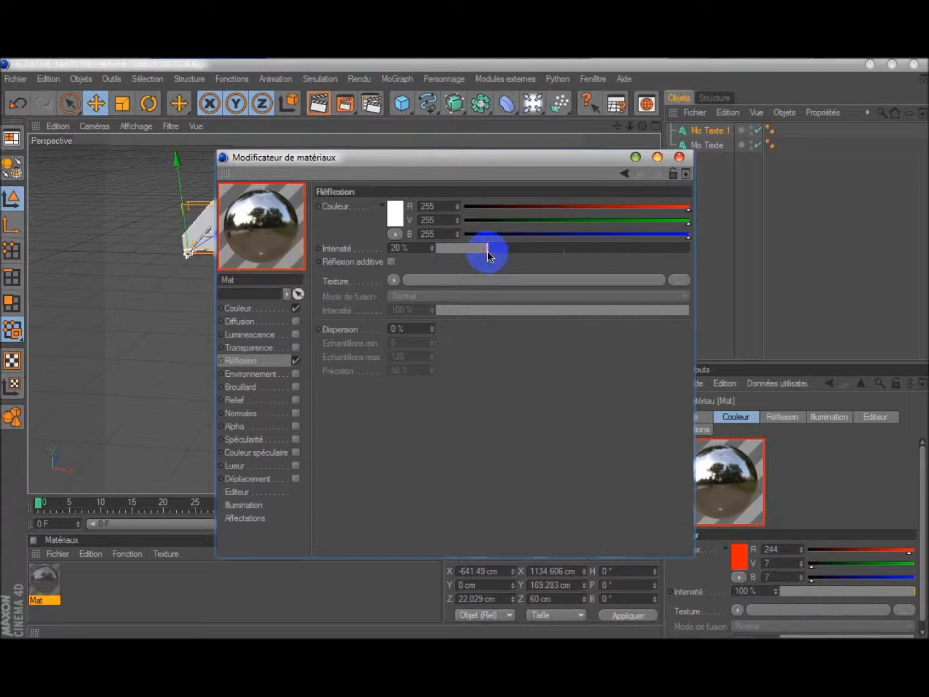
left_click(394, 282)
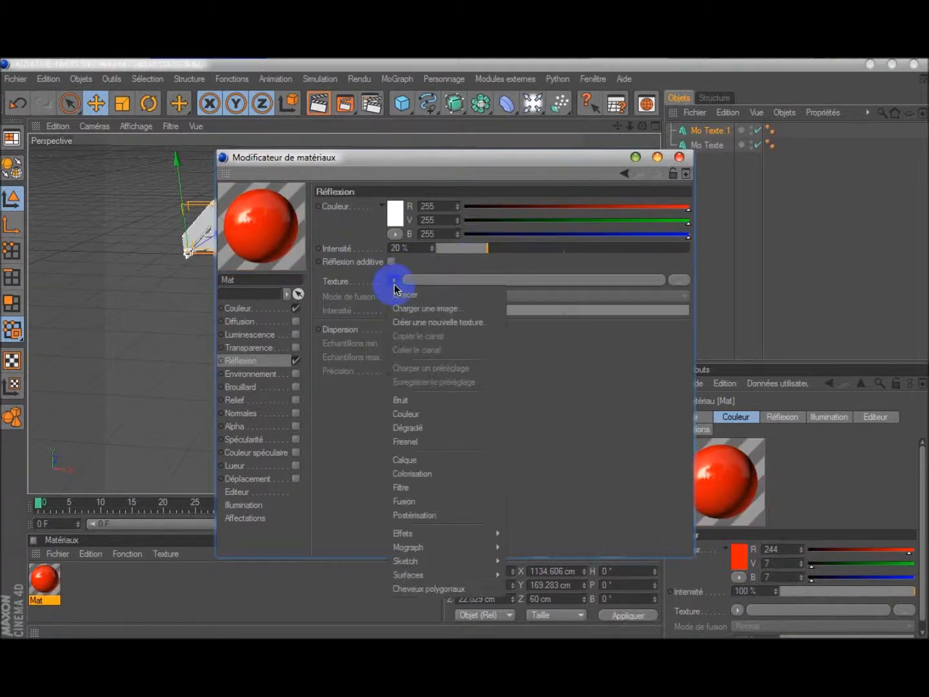
left_click(412, 441)
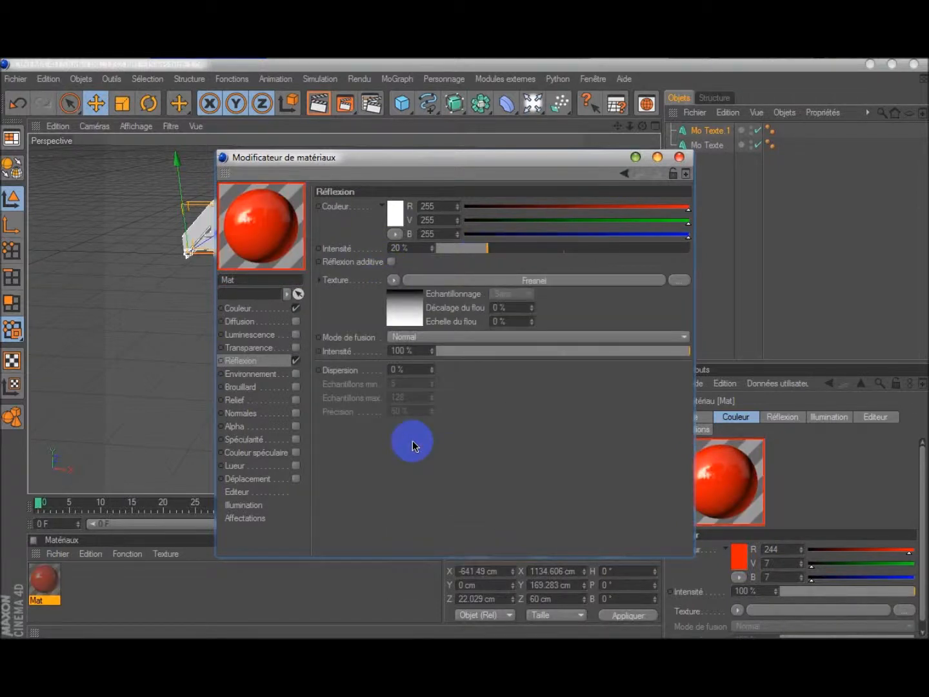
left_click(679, 157)
left_click_drag(32, 581, 702, 149)
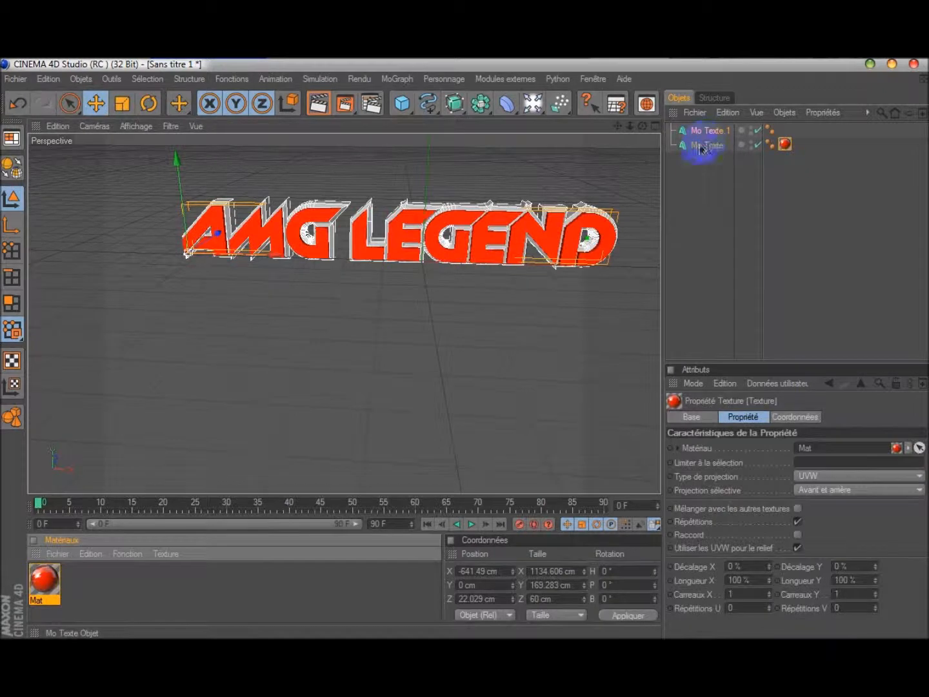
Create a second material for the outline text and disable its specularity channel.
left_click(55, 553)
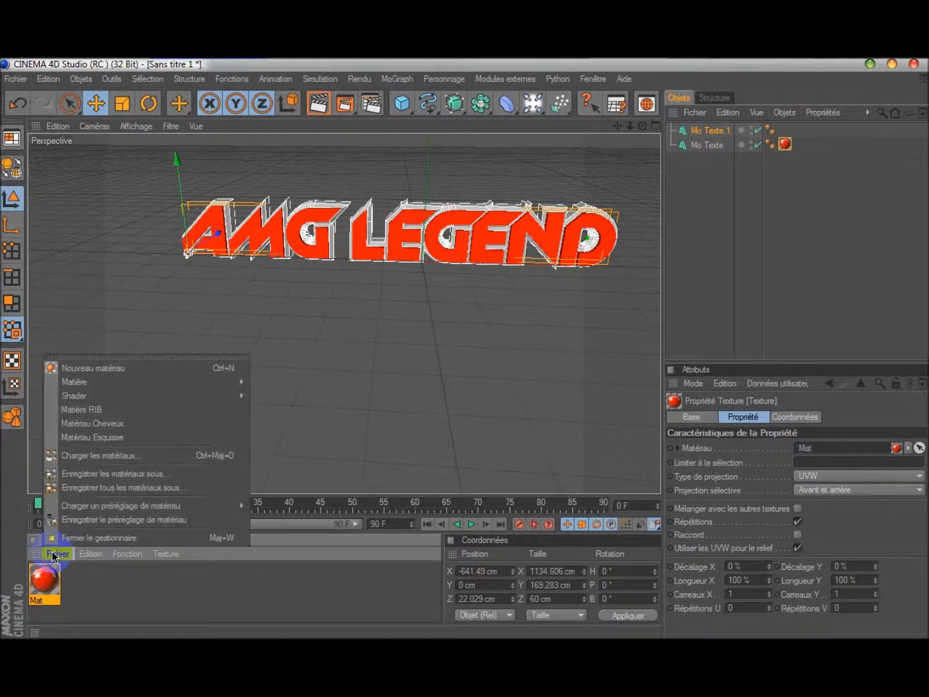
left_click(106, 368)
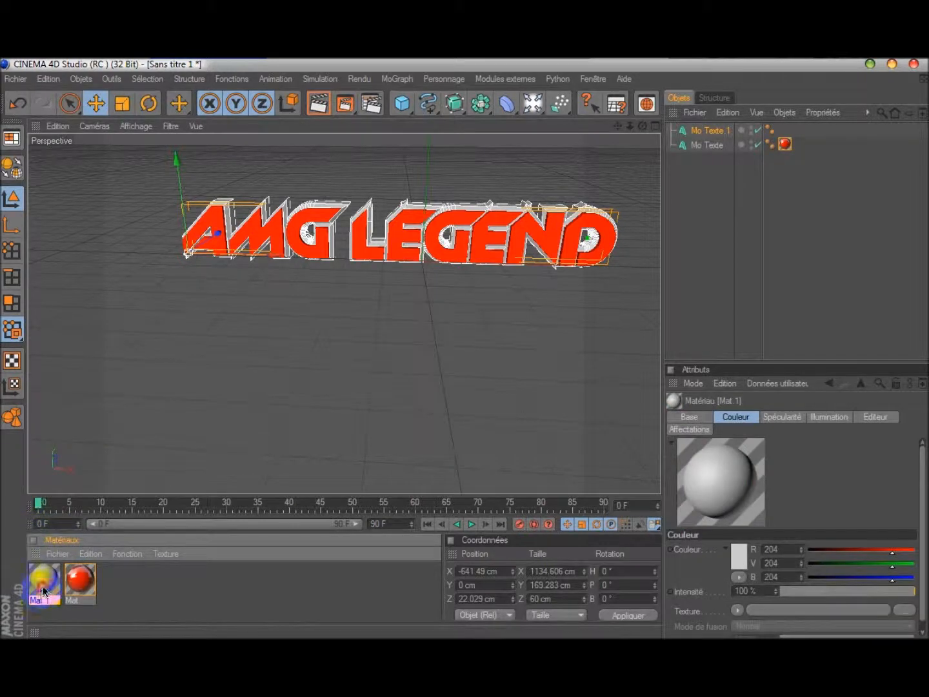
double_click(43, 589)
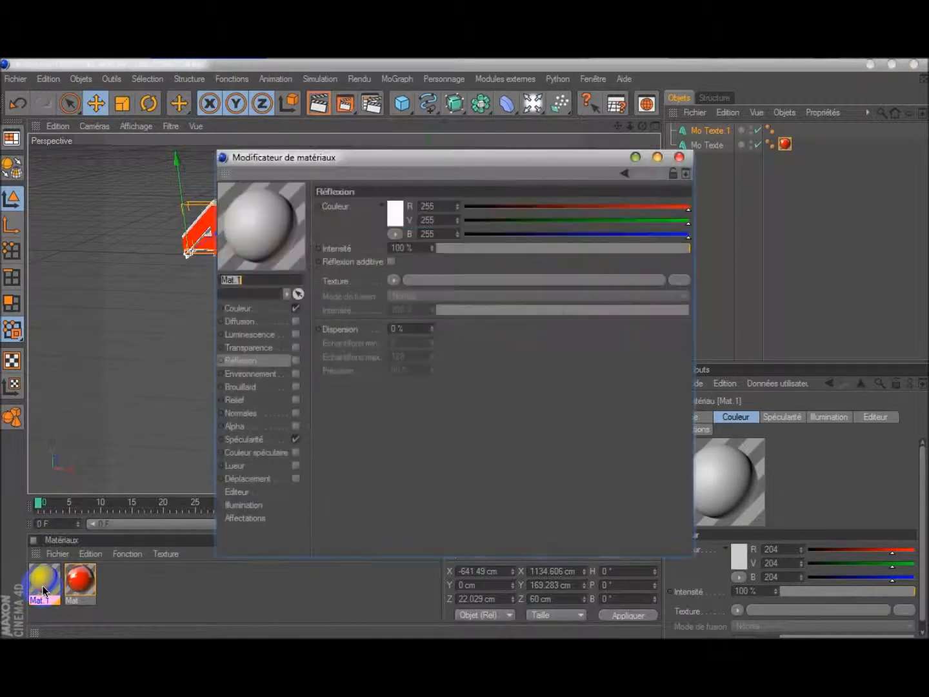
left_click(295, 440)
Set the second material's colour to near-black, with RGB values 10, 10, 10.
left_click(265, 309)
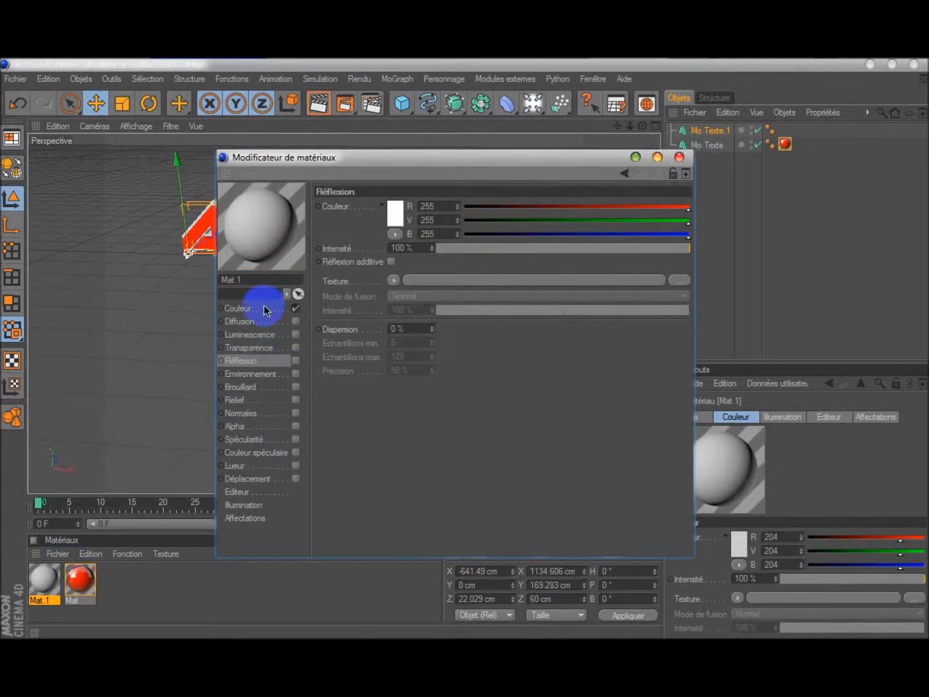
left_click(386, 209)
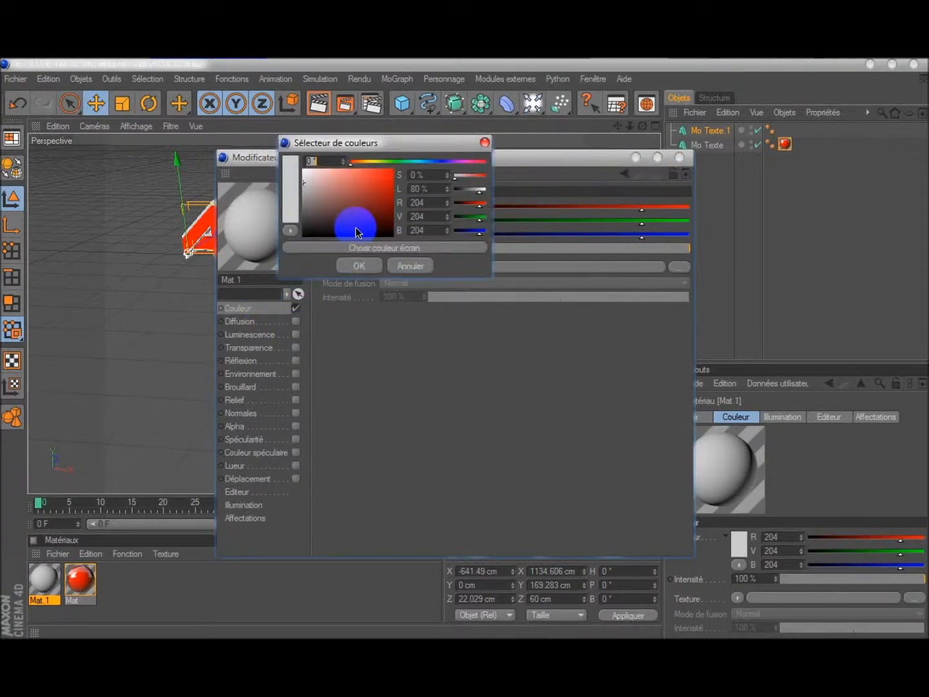
left_click(305, 233)
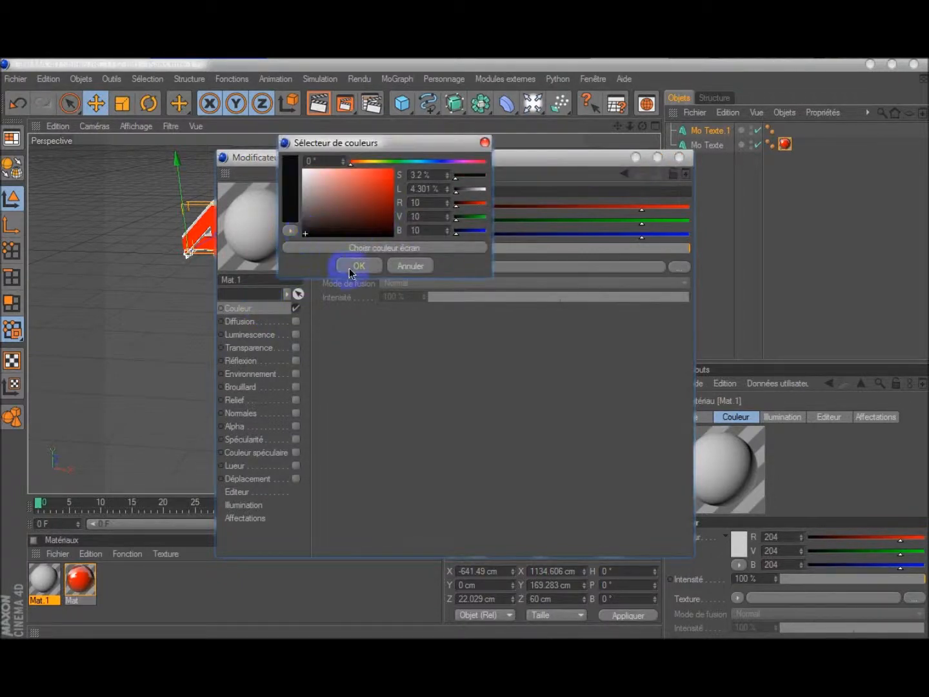
left_click(357, 267)
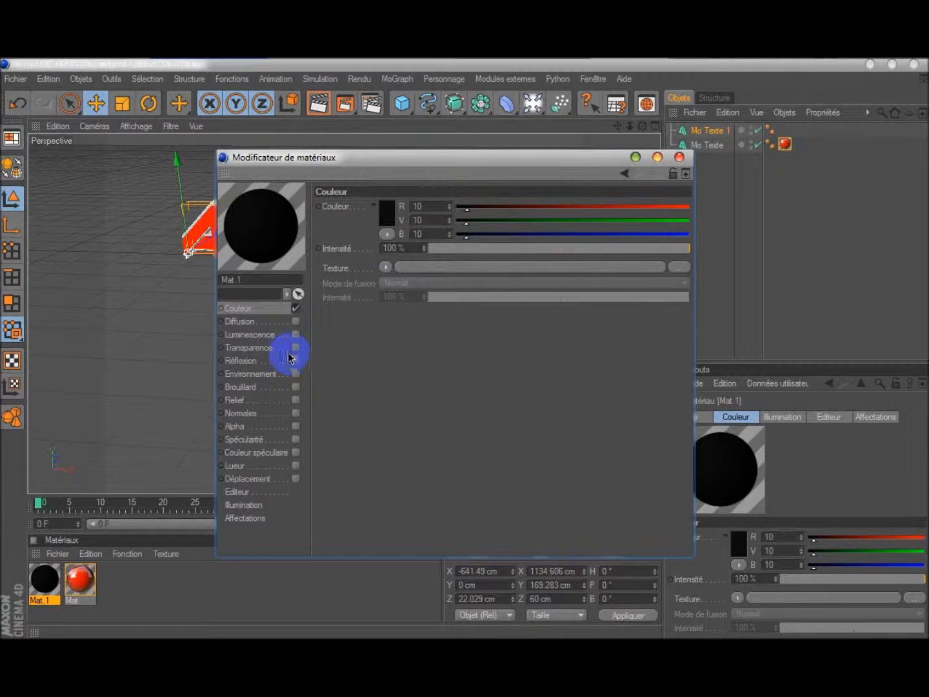
Enable reflection on the black material with 20% intensity and a Fresnel texture, and apply the material to the outline text, Mo Texte.1.
left_click(298, 360)
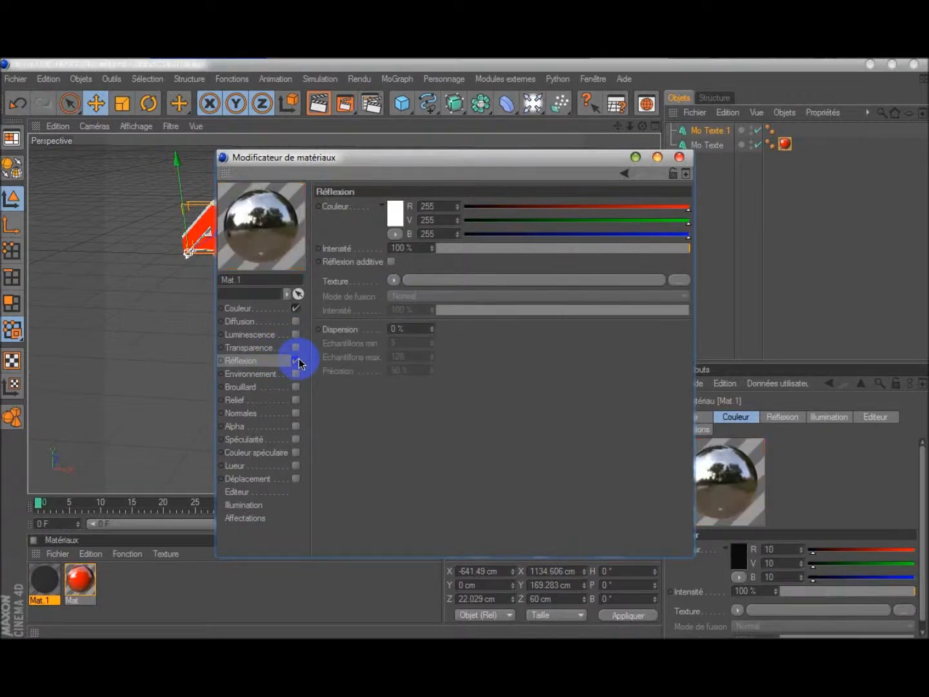
left_click_drag(686, 250, 484, 262)
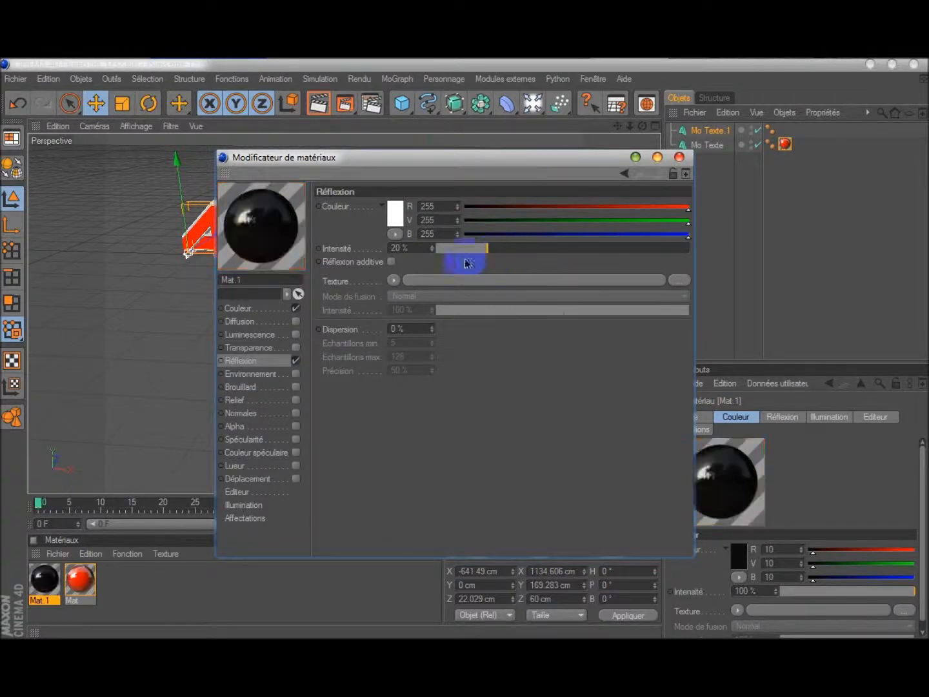
left_click(394, 280)
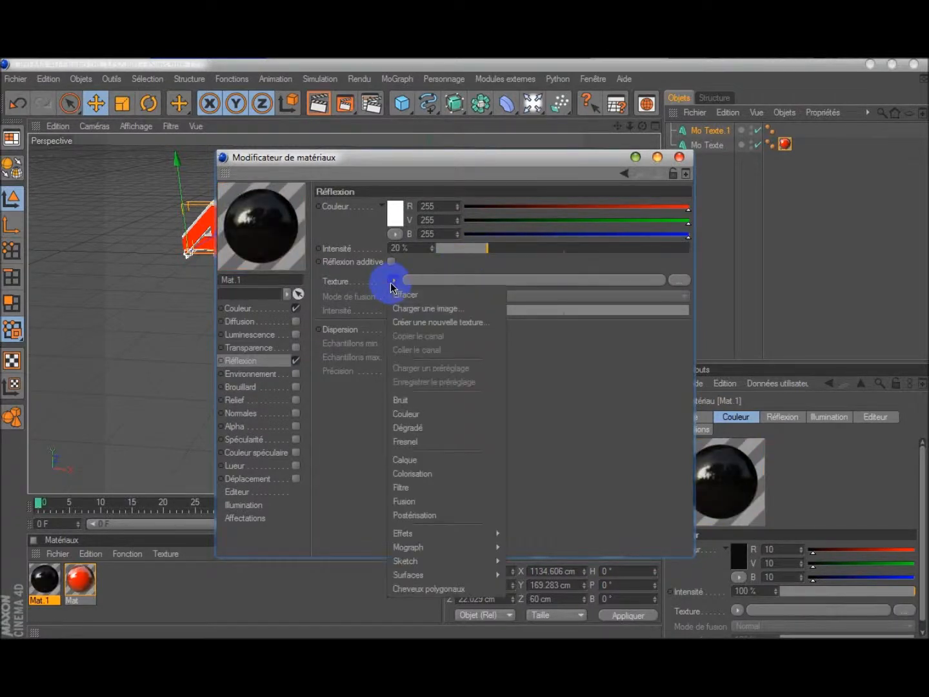
left_click(409, 442)
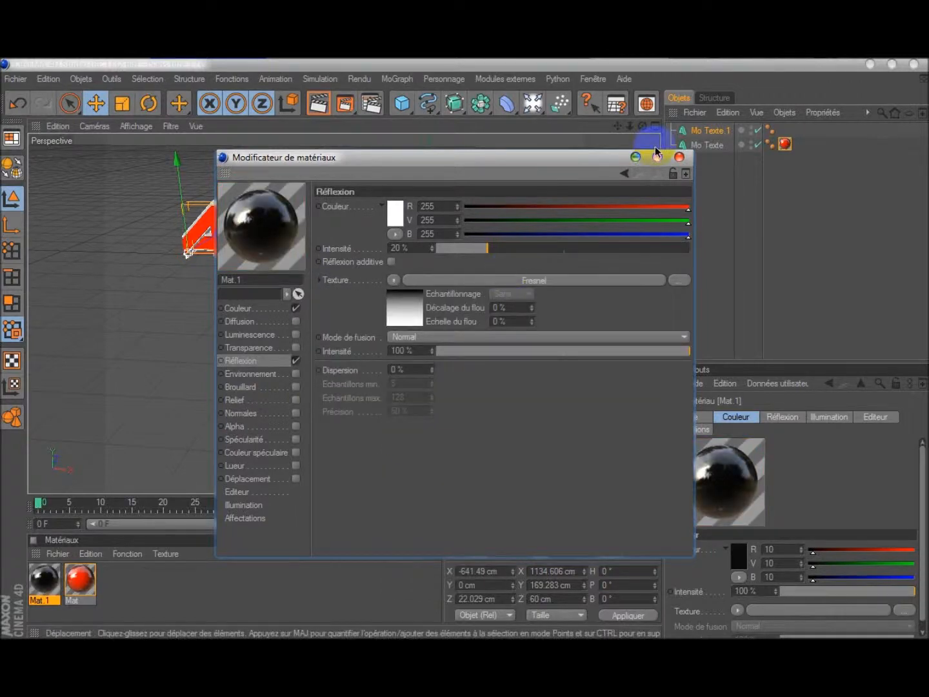
left_click(680, 158)
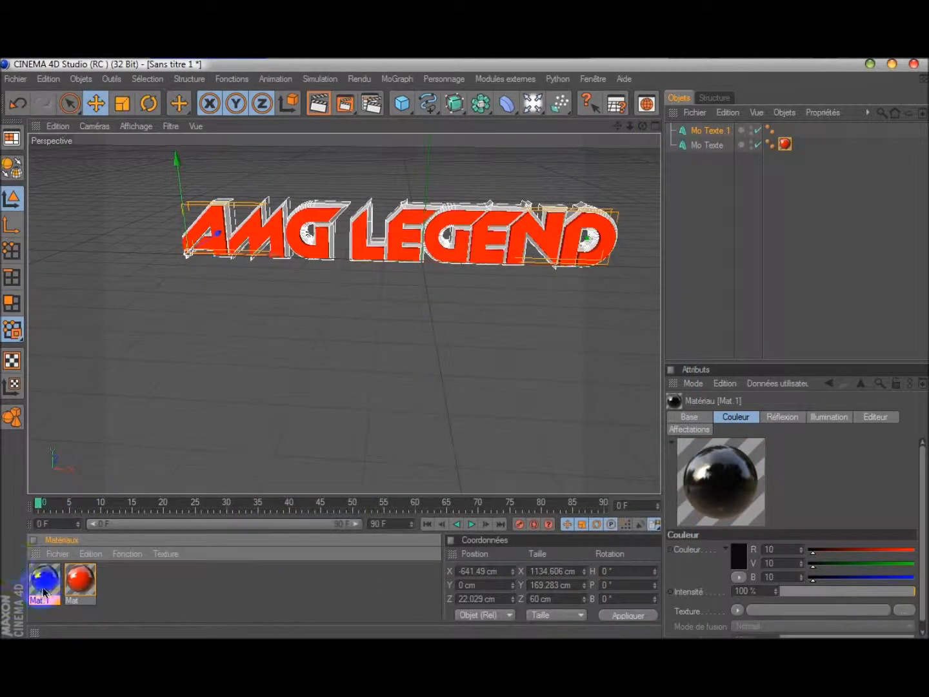
left_click_drag(43, 589, 715, 131)
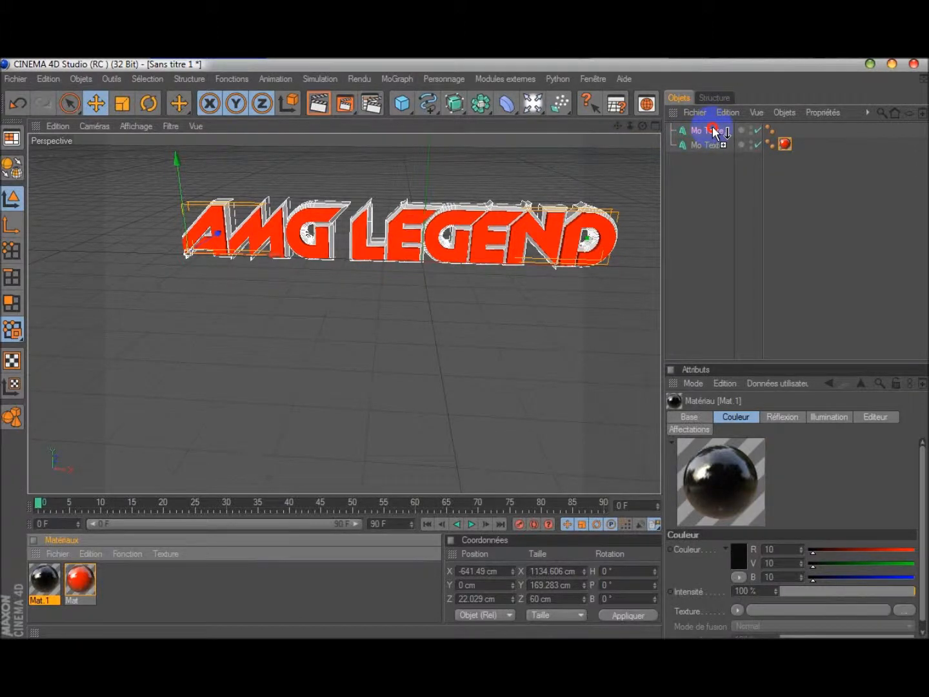
left_click_drag(713, 131, 714, 131)
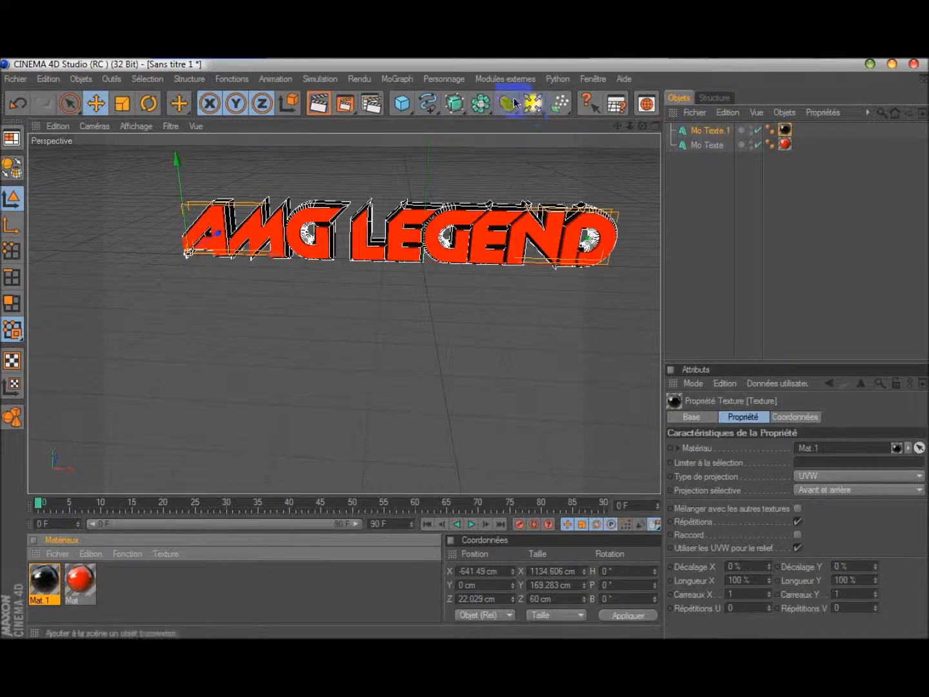
Add two floor objects (Sol), moving the first to about Y -19, Z 132 cm and the second to about Y -18, Z 122 cm.
left_click_drag(533, 104, 679, 214)
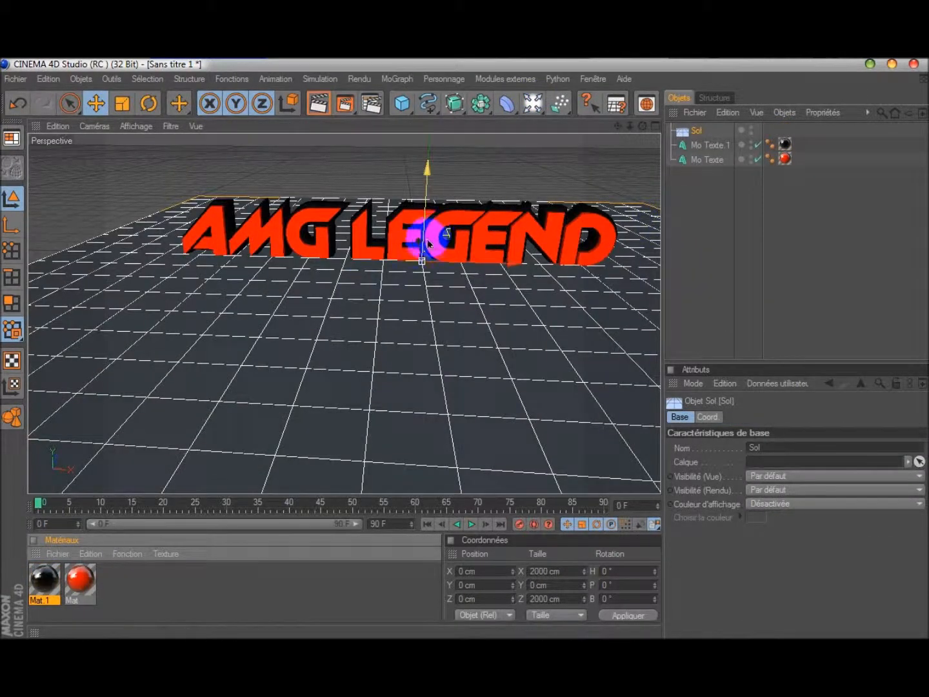
left_click_drag(418, 251, 419, 220)
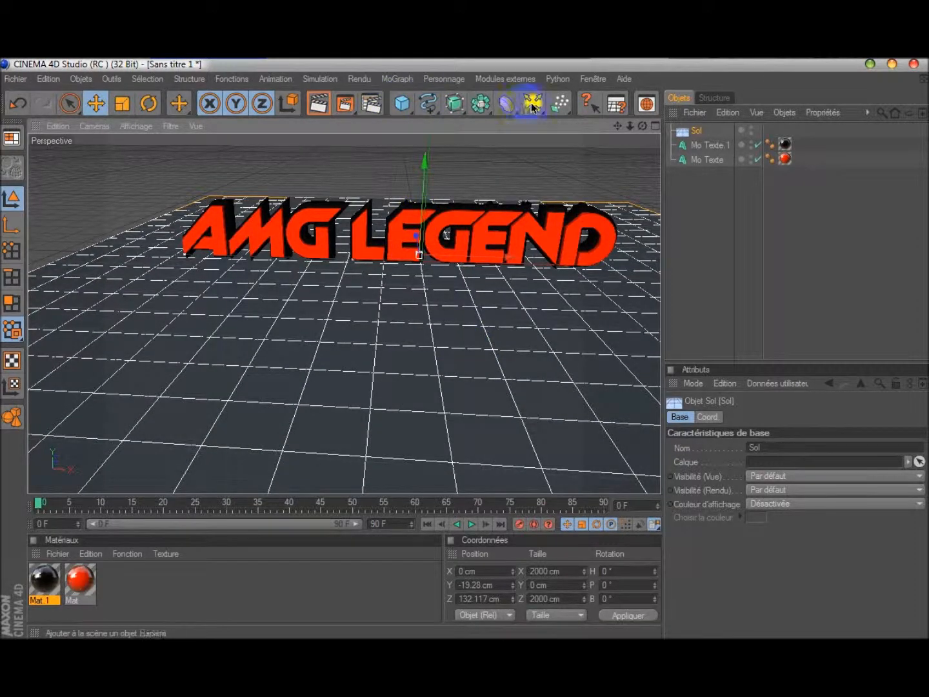
left_click_drag(532, 107, 688, 227)
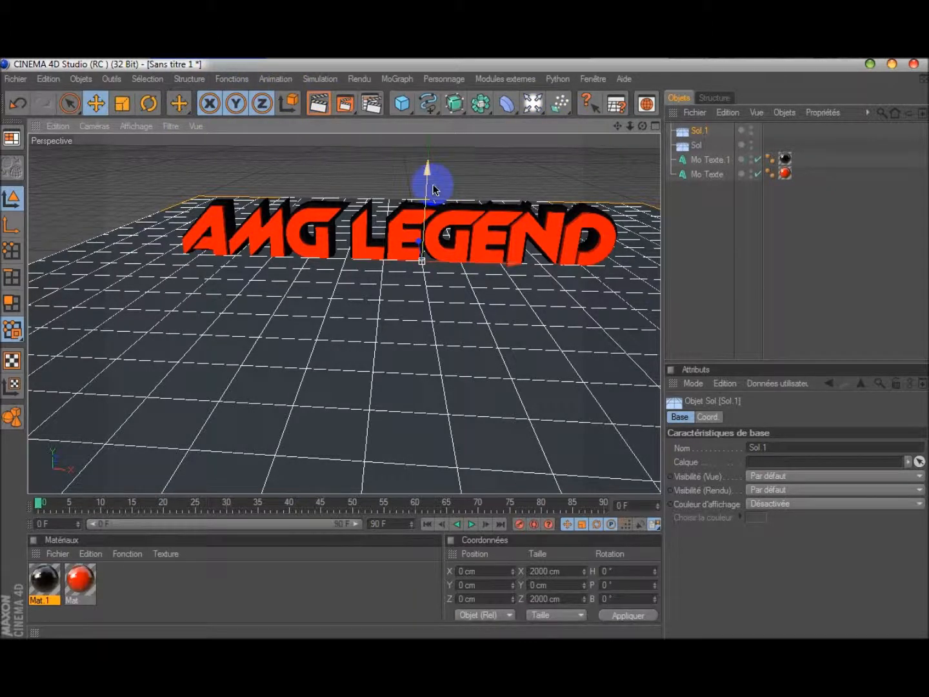
left_click_drag(418, 246, 465, 348)
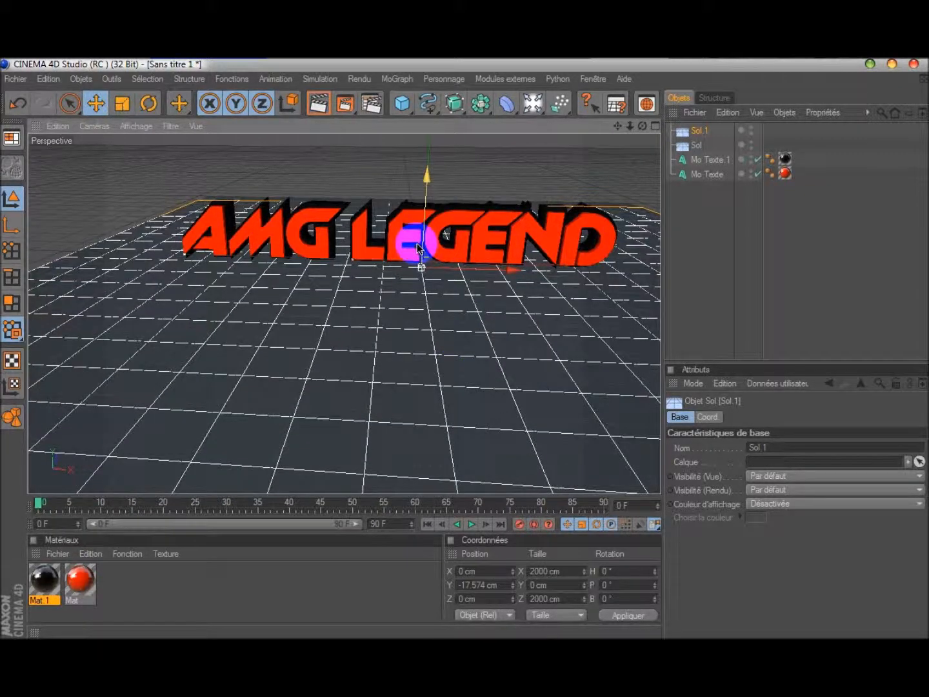
left_click_drag(417, 247, 464, 348)
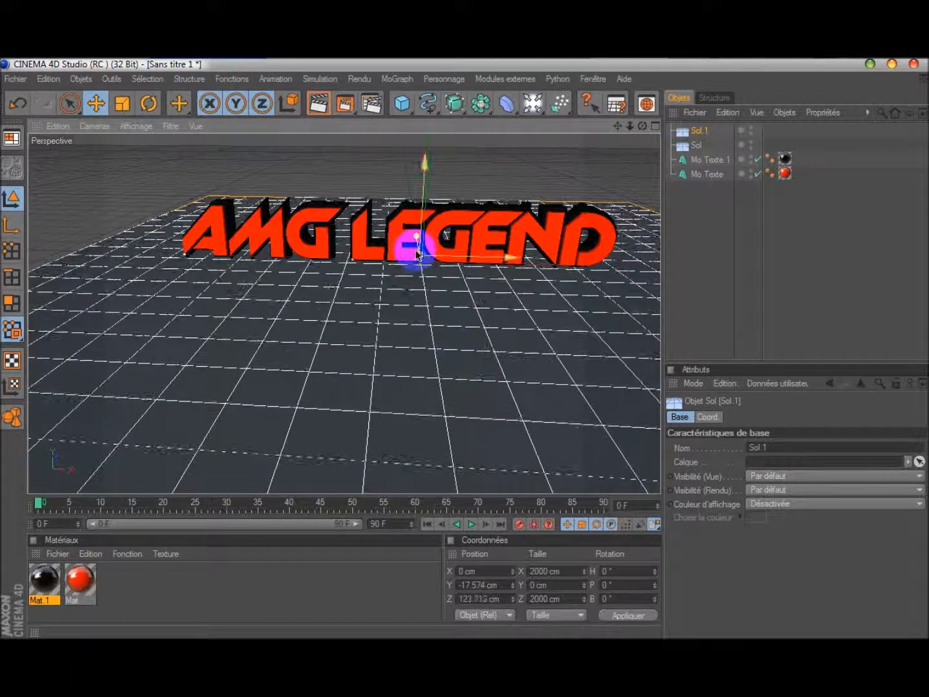
Rotate the second floor, Sol.1, upright to a pitch of about 86° to form a back wall.
left_click(151, 103)
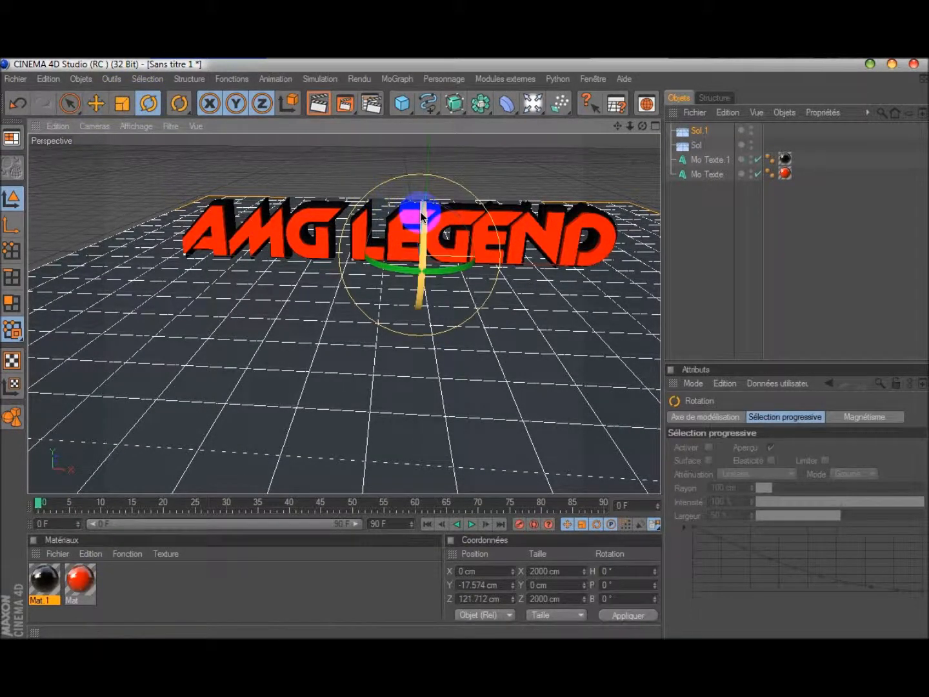
left_click_drag(423, 216, 418, 276)
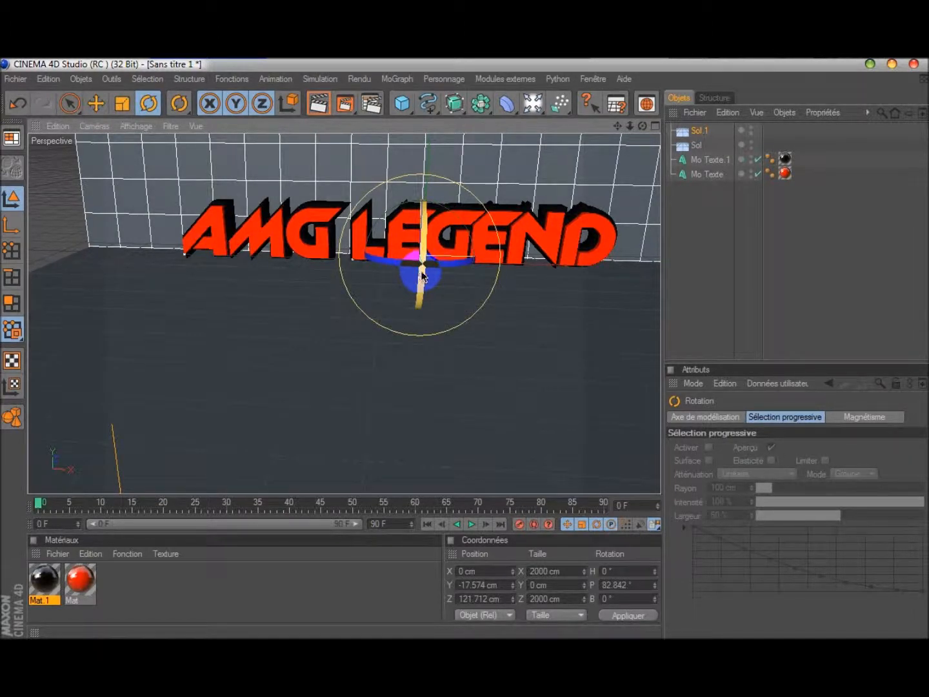
left_click_drag(423, 274, 421, 279)
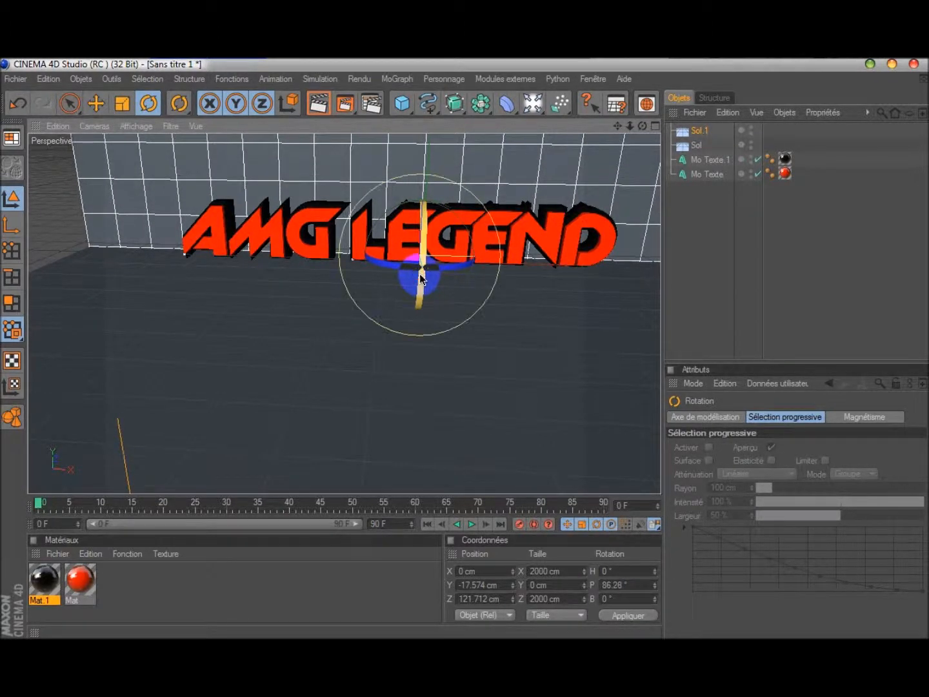
Move the upright floor back behind the text to about Y -32 cm, Z 345 cm, and render the active view.
left_click(95, 103)
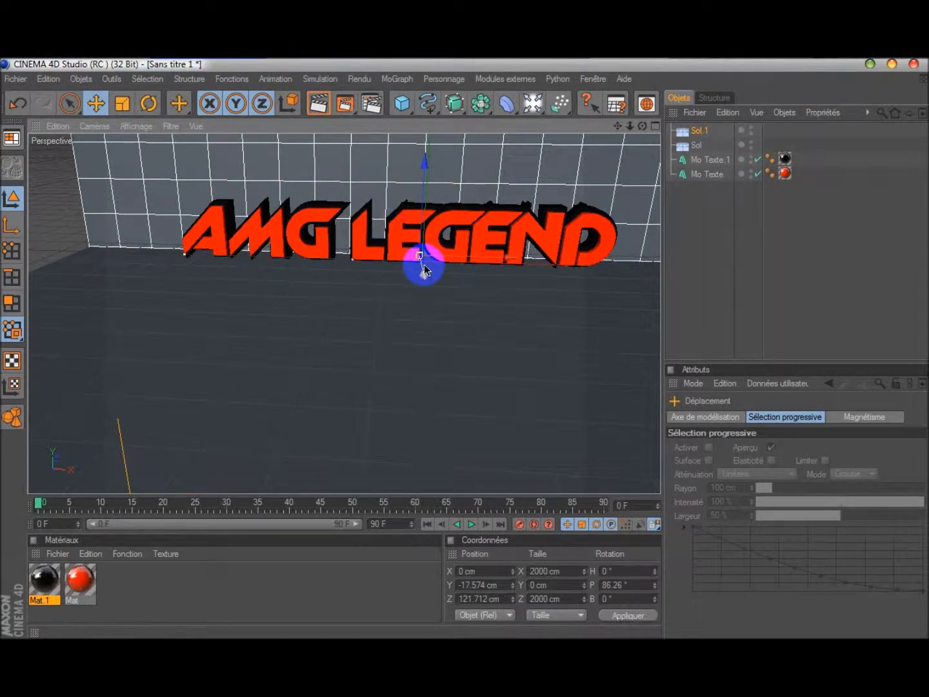
left_click_drag(423, 275, 420, 258)
left_click(318, 103)
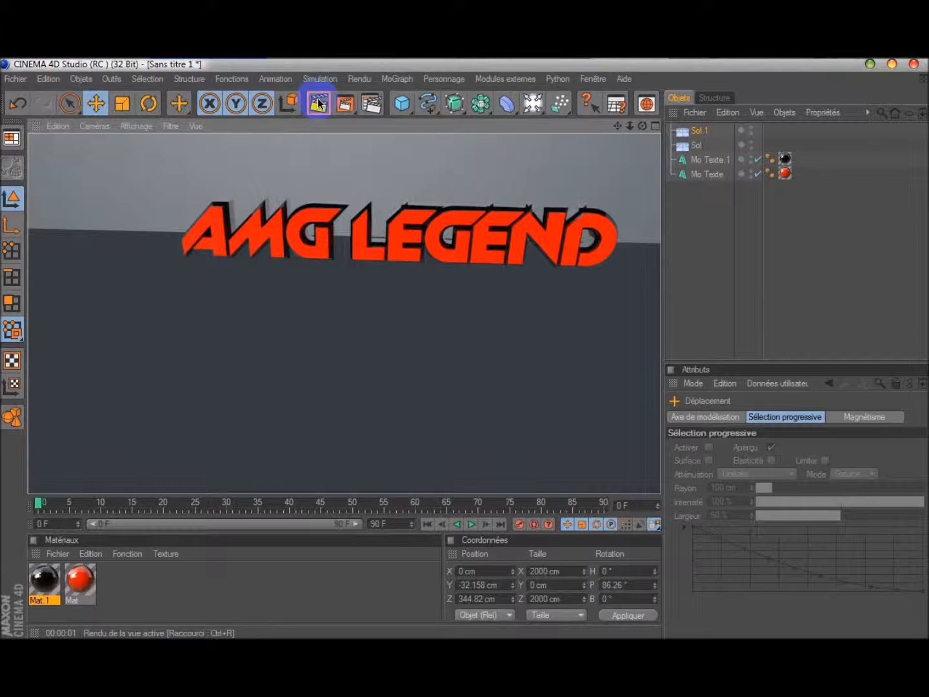
Add an omni light above and in front of the text at about Y 334 cm, Z -343 cm, and render the active view.
left_click(532, 105)
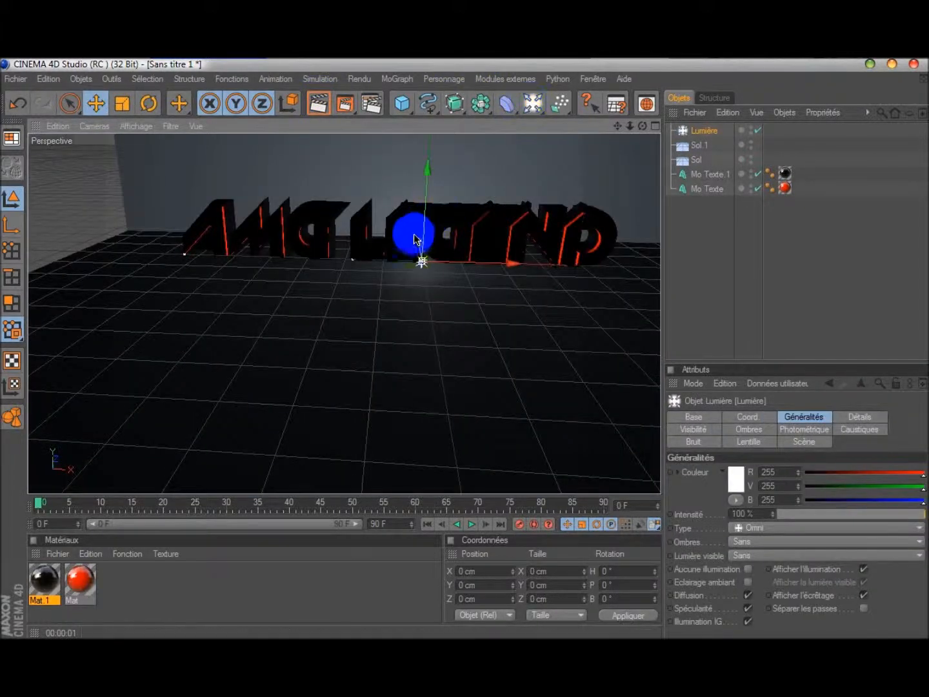
left_click_drag(426, 169, 427, 77)
left_click_drag(427, 158, 445, 150)
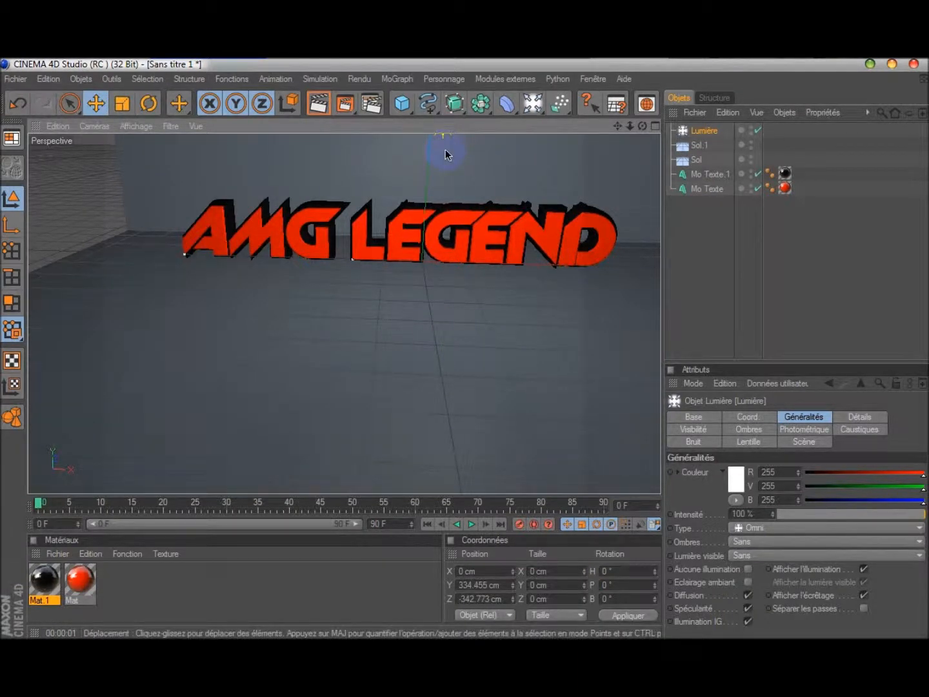
left_click(319, 103)
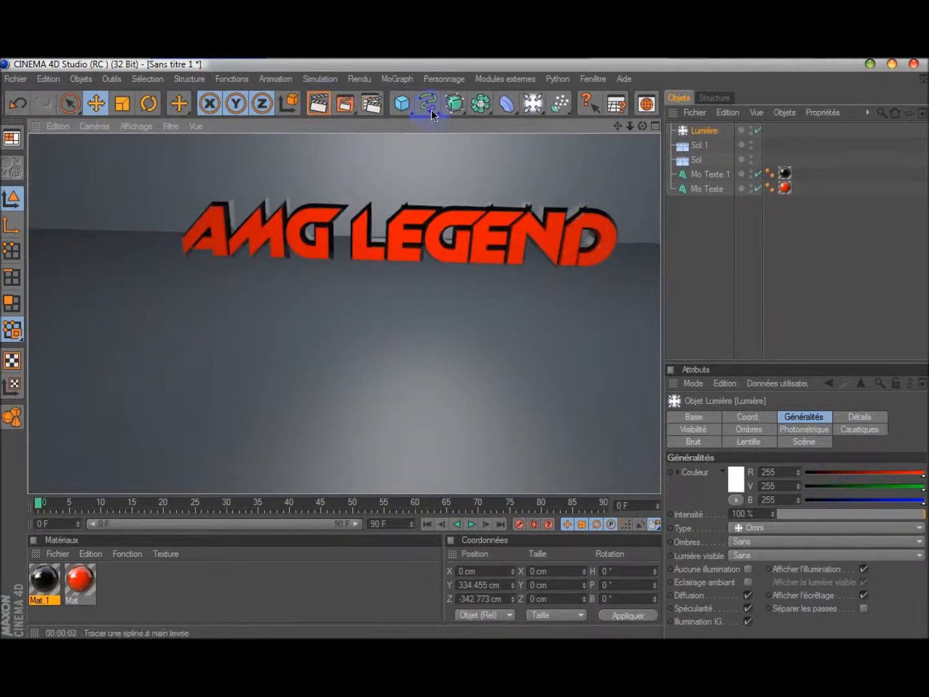
Add a camera (Caméra) to the scene and make it the active view.
left_click(377, 297)
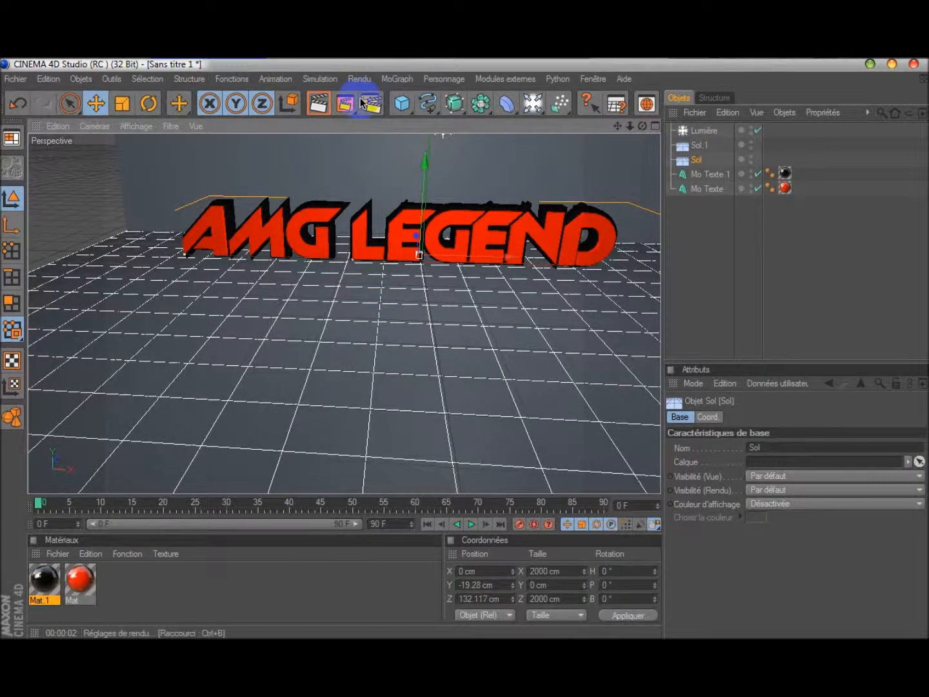
left_click(533, 108)
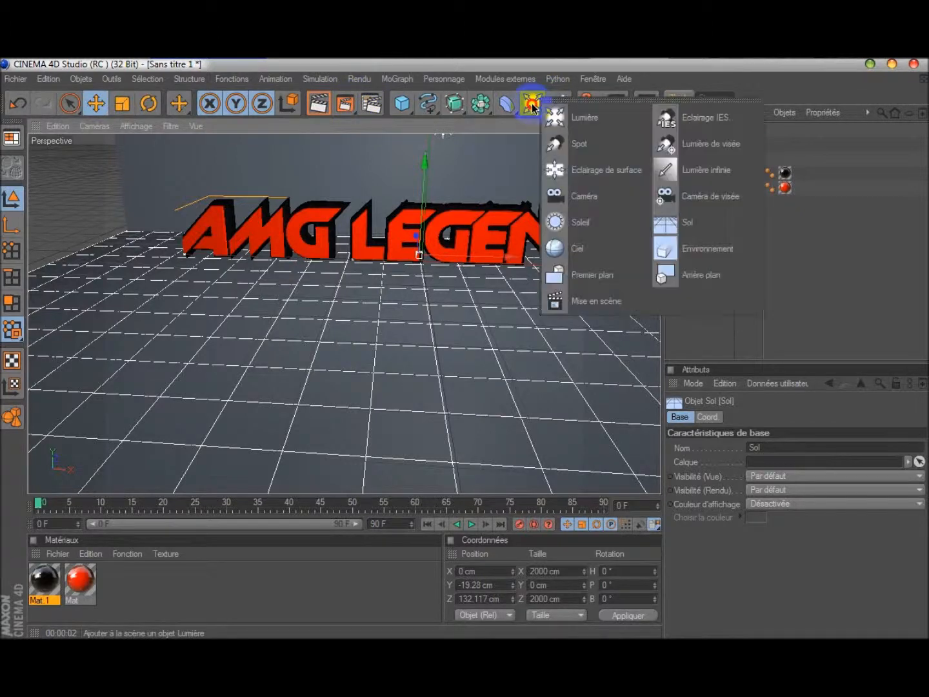
left_click(588, 202)
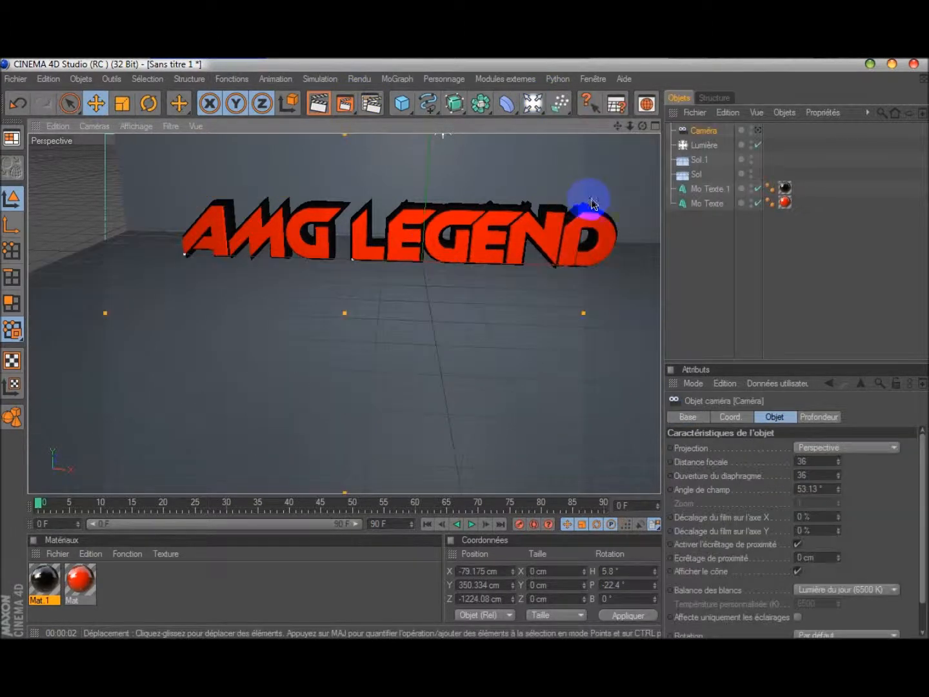
left_click(758, 132)
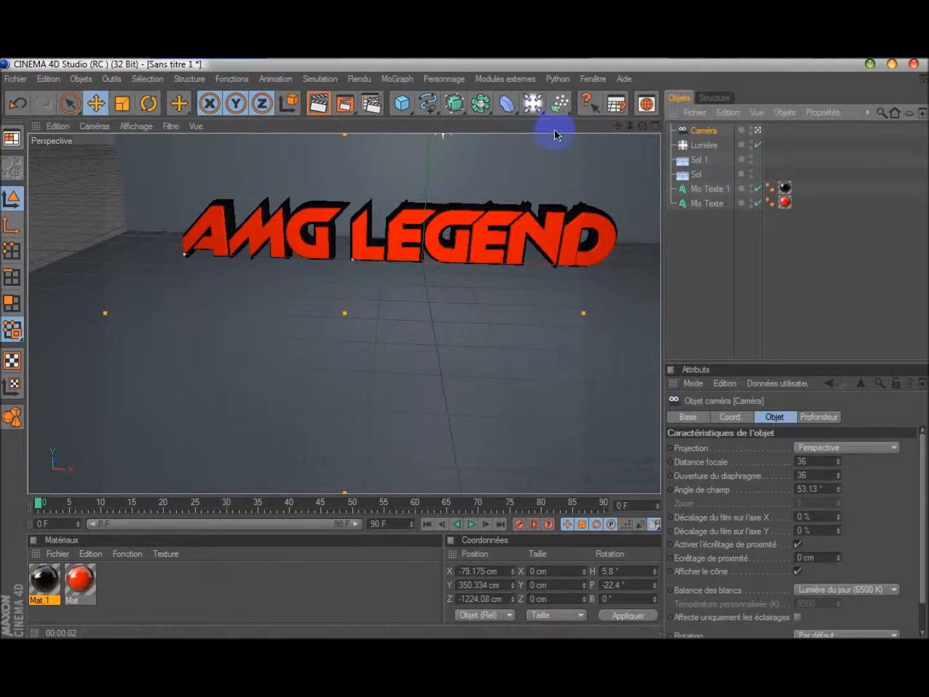
Frame the camera close to the start of the text, at about X -561, Y 233, Z -576 cm.
left_click(464, 349)
mouse_move(479, 344)
left_mouse_down()
mouse_move(461, 348)
mouse_move(481, 352)
mouse_move(460, 352)
mouse_move(464, 347)
left_mouse_up()
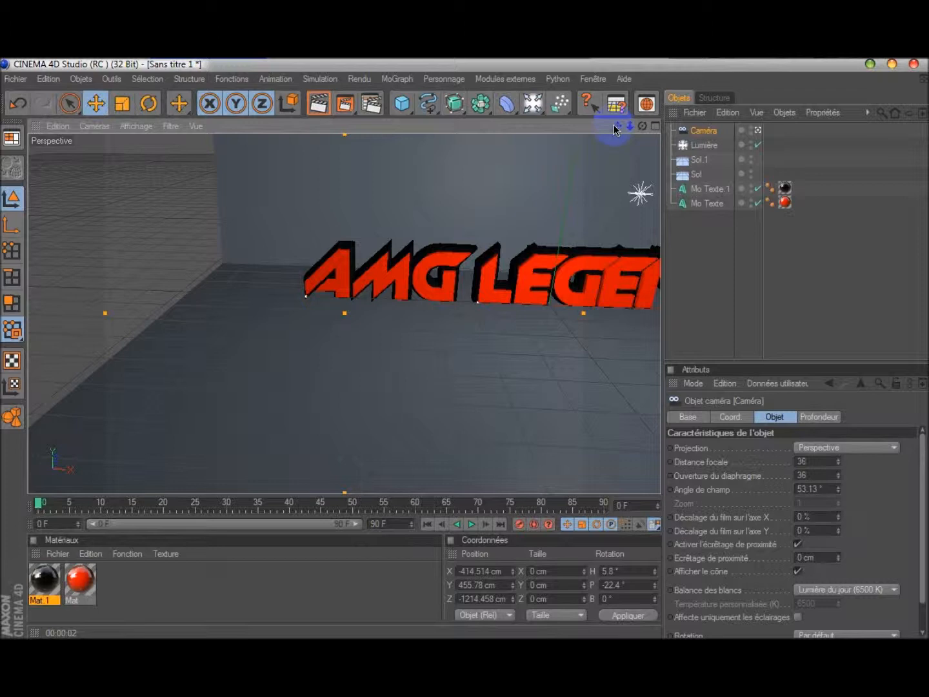
mouse_move(631, 128)
left_mouse_down()
mouse_move(465, 349)
mouse_move(626, 136)
mouse_move(463, 346)
mouse_move(622, 125)
mouse_move(460, 346)
mouse_move(482, 300)
mouse_move(622, 118)
left_mouse_up()
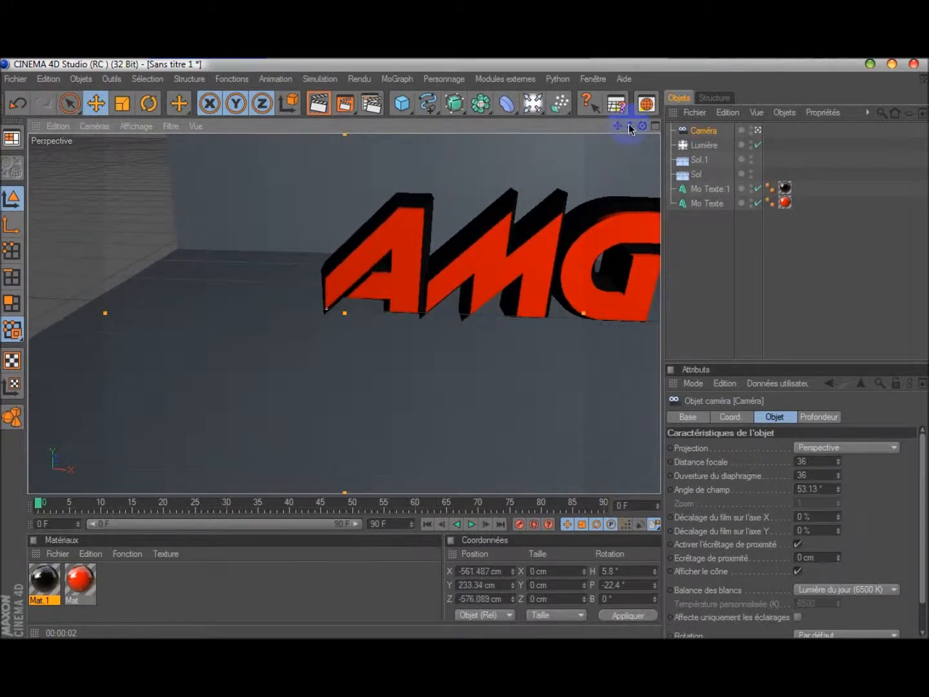
Set the animation length to 250 frames and extend the timeline's visible range to frame 250.
left_click(380, 524)
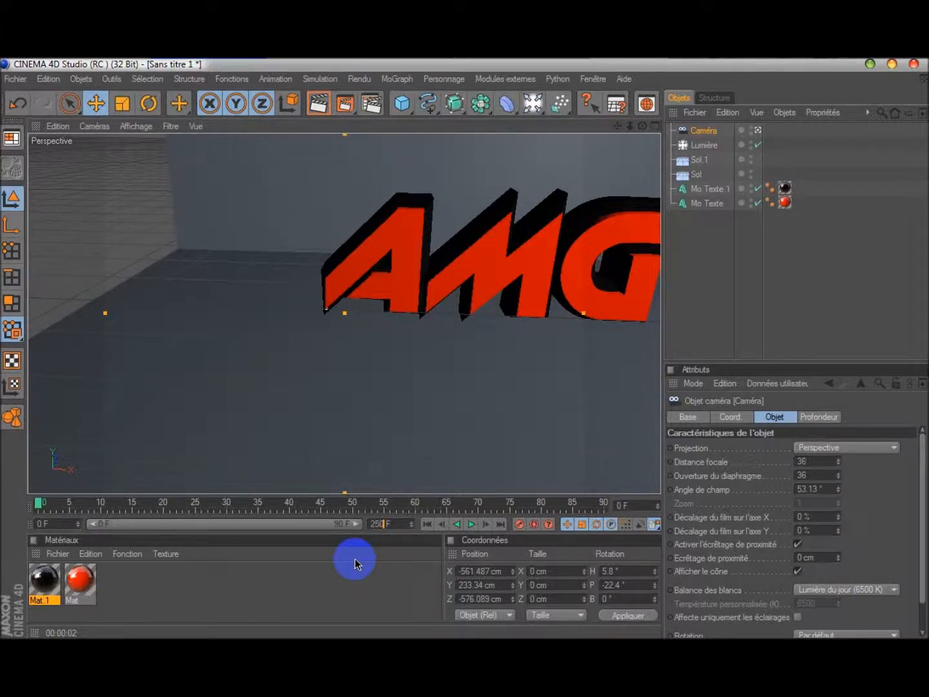
key("Return")
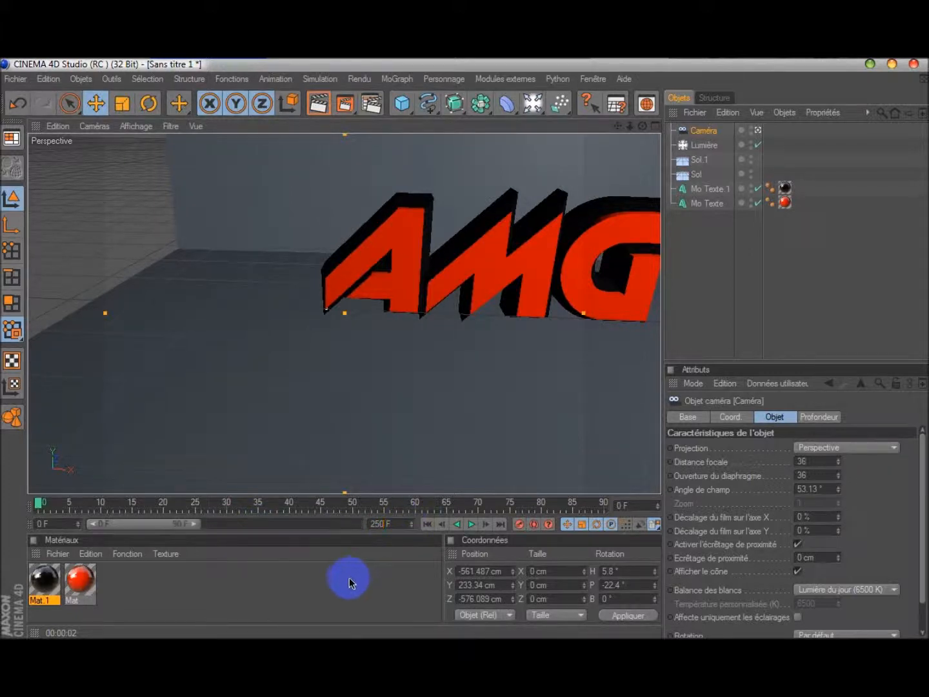
left_click_drag(196, 527, 369, 524)
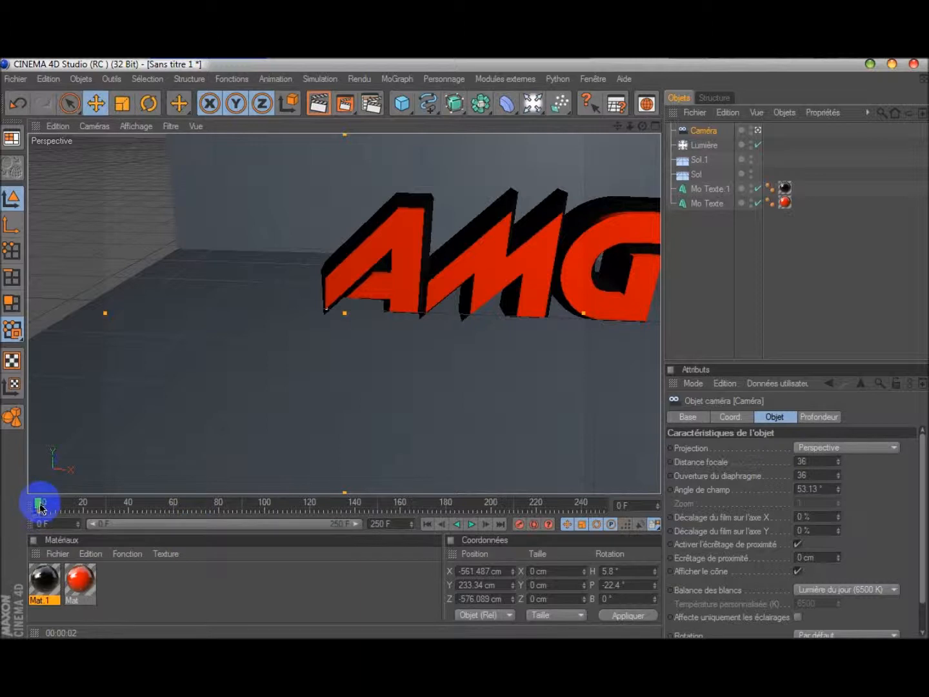
At frame 180, pull the camera back to about X -85, Y 531, Z -1241 cm to frame the whole text, and record a keyframe.
left_click_drag(40, 507, 450, 511)
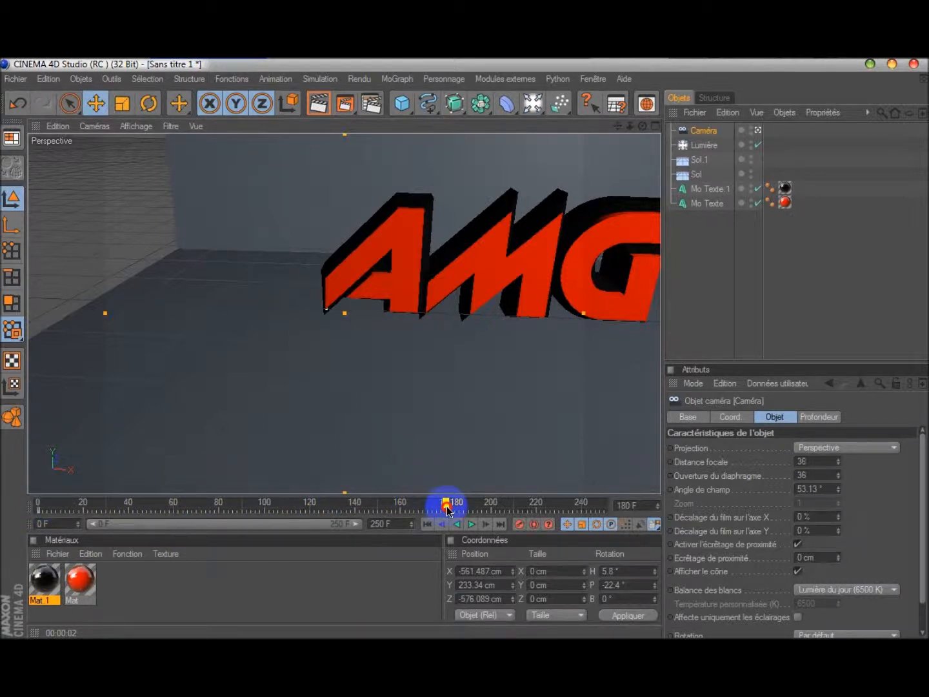
left_click_drag(617, 126, 461, 345)
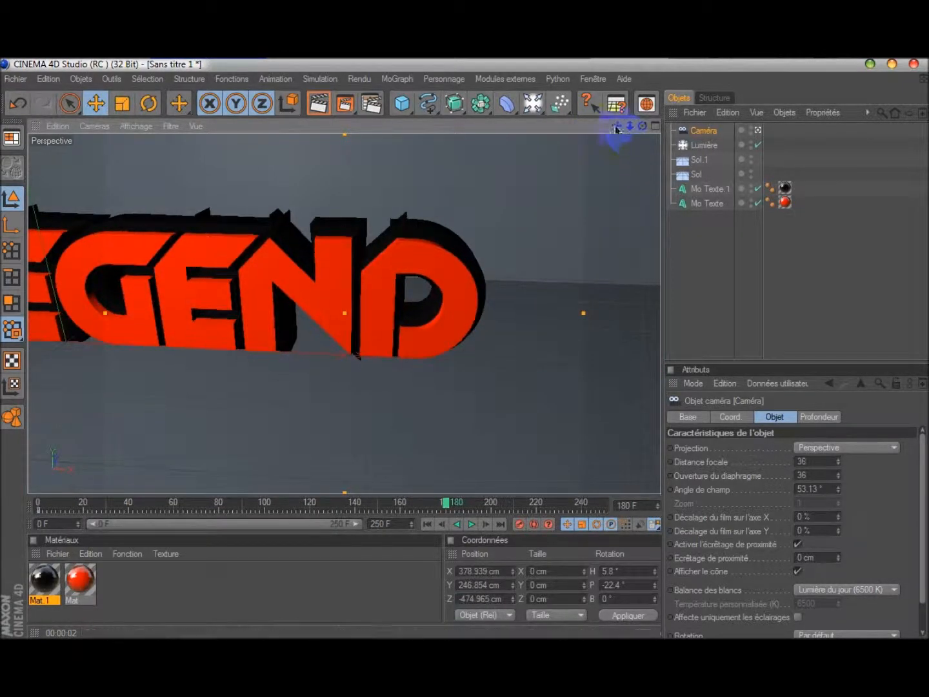
left_click_drag(617, 127, 461, 345)
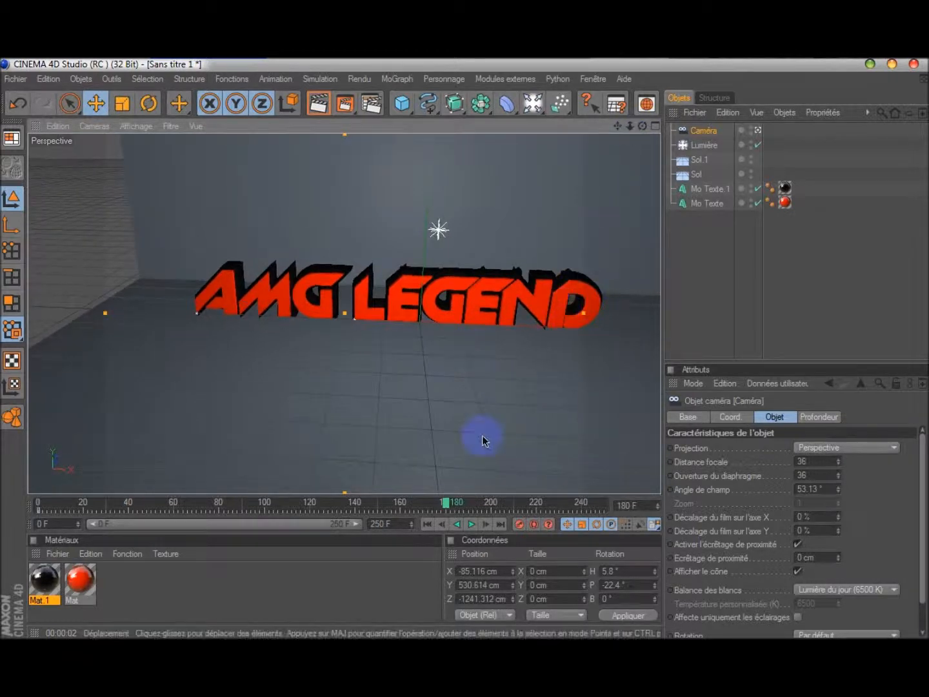
left_click(519, 527)
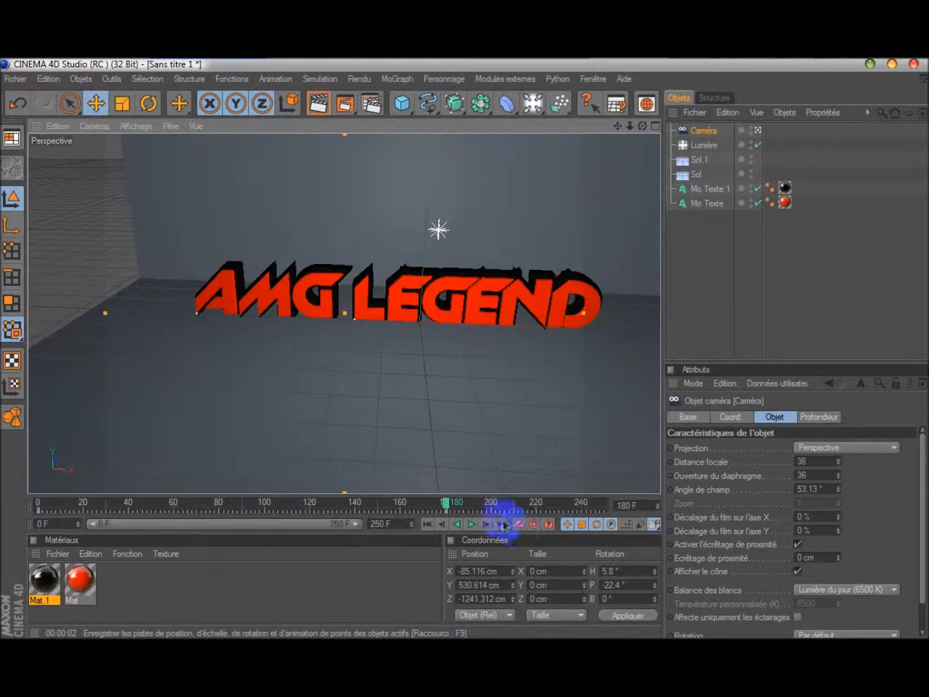
Play back the camera animation and return the timeline to frame 0.
left_click_drag(446, 506, 605, 513)
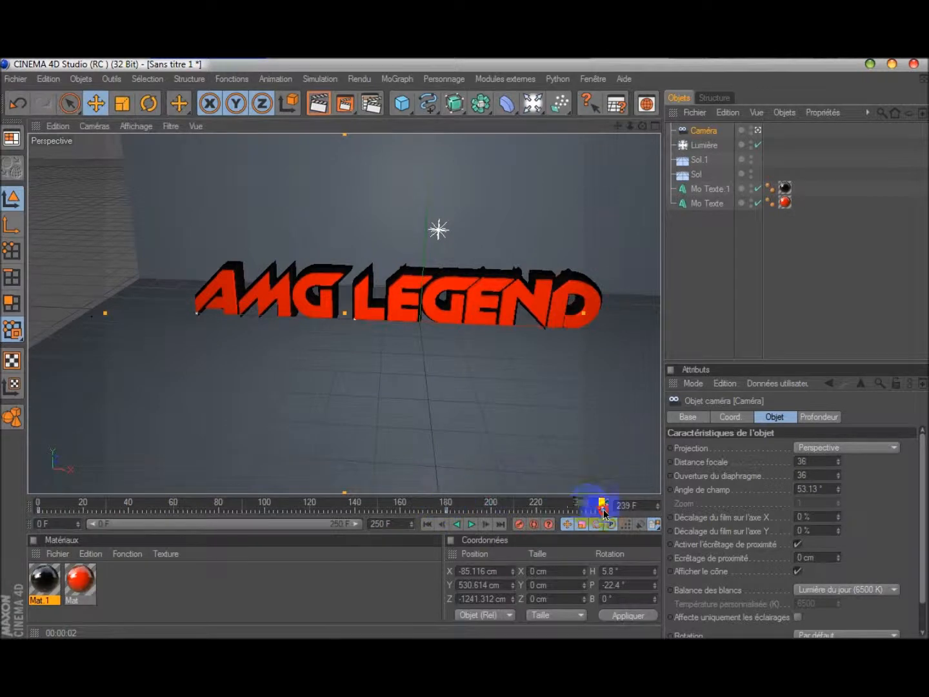
left_click(471, 524)
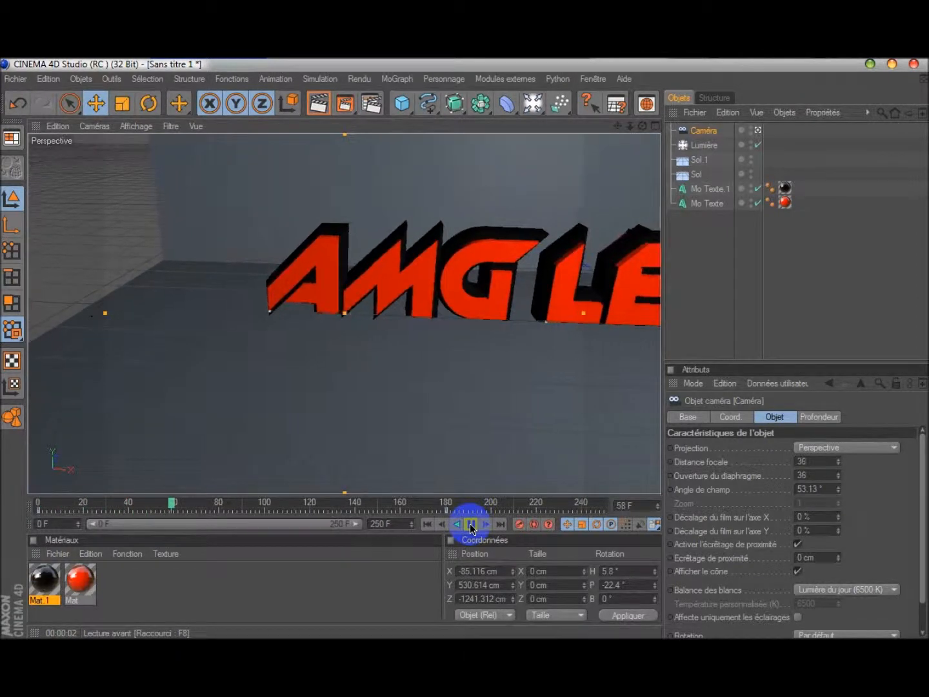
left_click(471, 525)
left_click(192, 507)
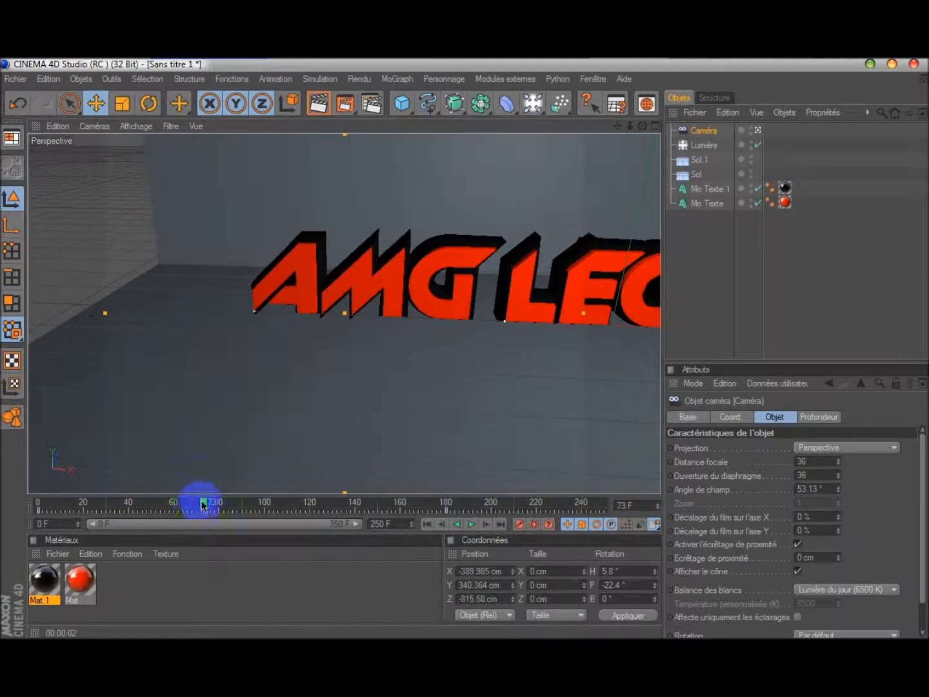
left_click_drag(202, 505, 37, 514)
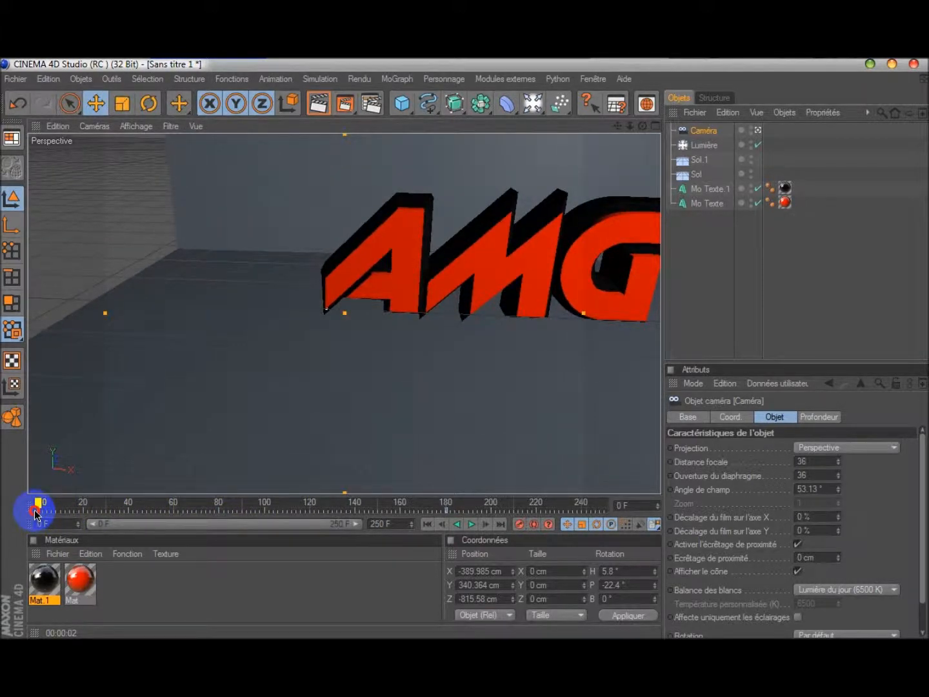
left_click(35, 513)
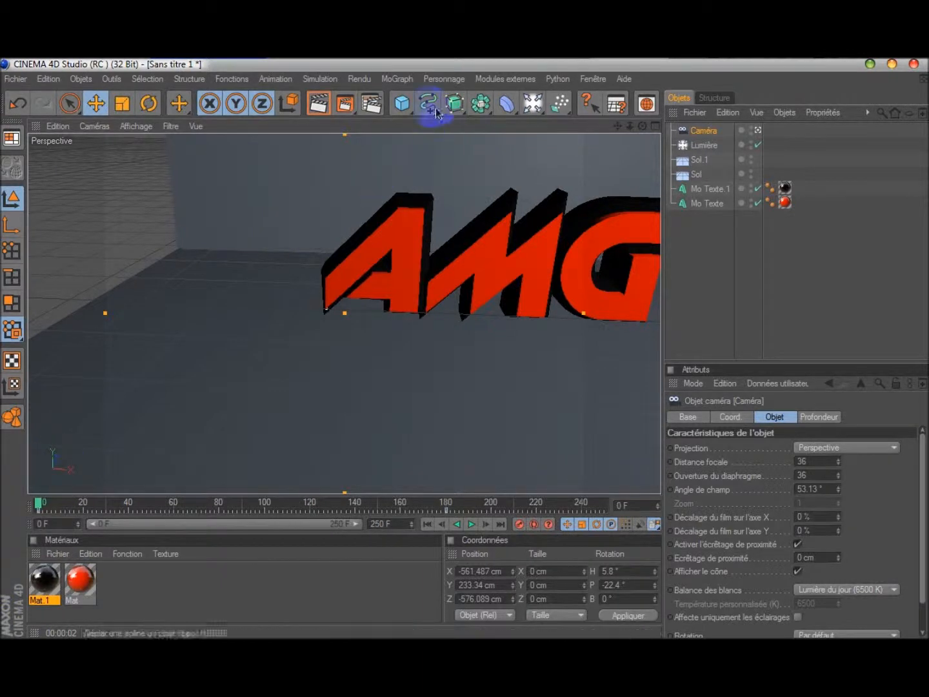
Add another MoText object and place it in front of the AMG LEGEND text at about X -597, Z -299 cm.
left_click(410, 85)
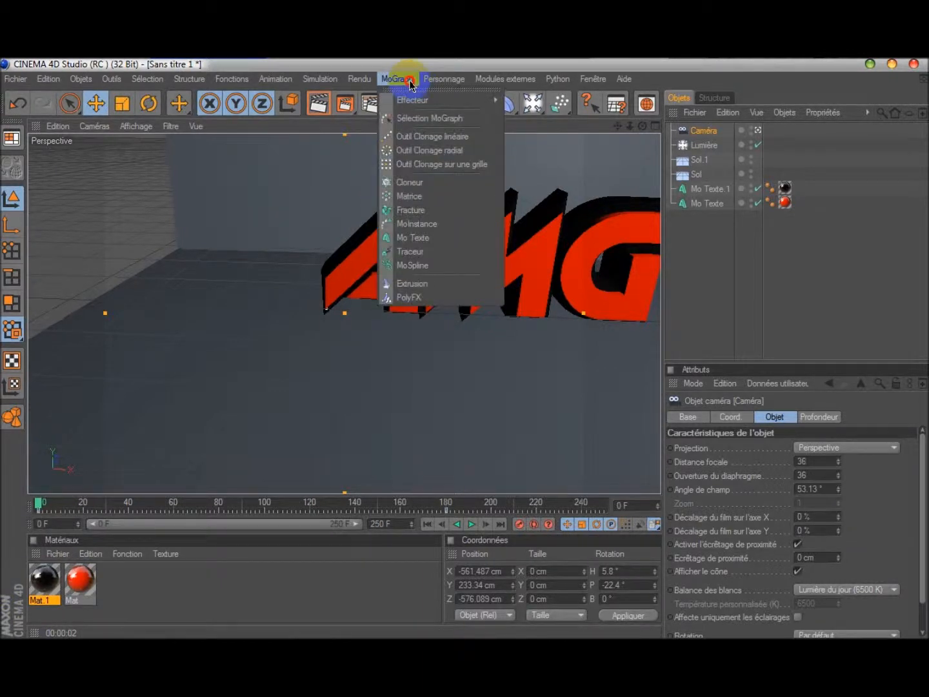
left_click(424, 236)
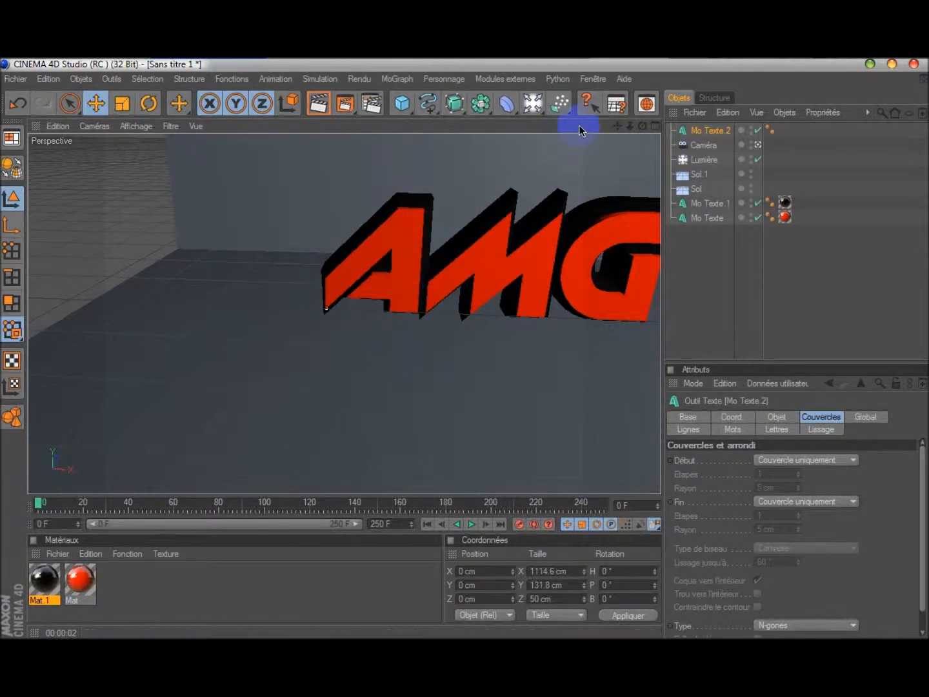
mouse_move(630, 125)
left_mouse_down()
mouse_move(278, 468)
mouse_move(465, 350)
mouse_move(629, 125)
left_mouse_up()
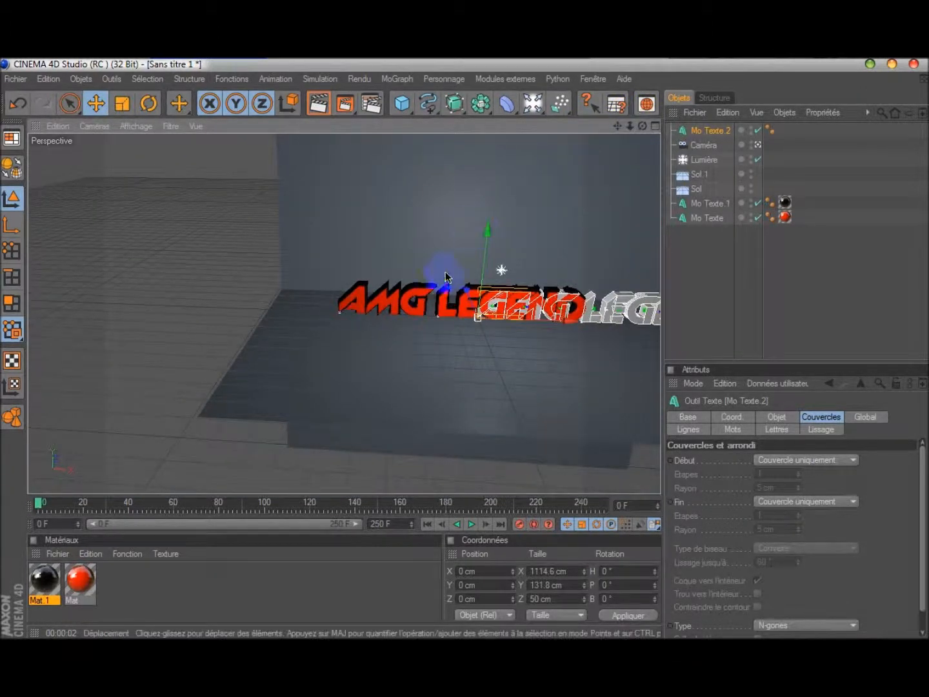
left_click_drag(467, 295, 531, 344)
mouse_move(462, 340)
left_mouse_down()
mouse_move(464, 348)
mouse_move(473, 338)
left_mouse_up()
left_click_drag(351, 307, 600, 424)
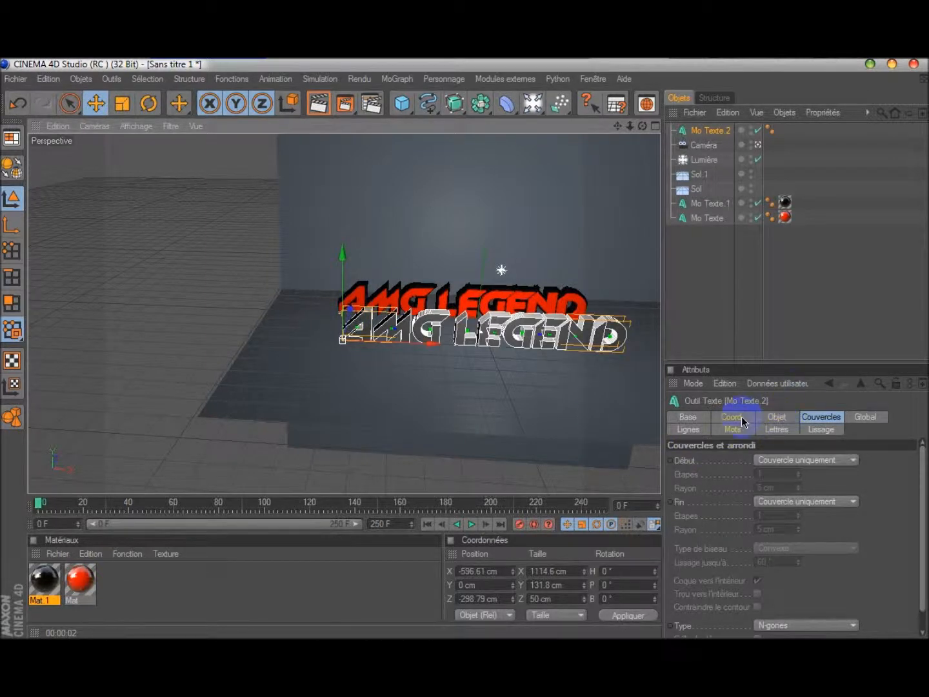
Replace the new MoText object's text with "GUN".
left_click(776, 416)
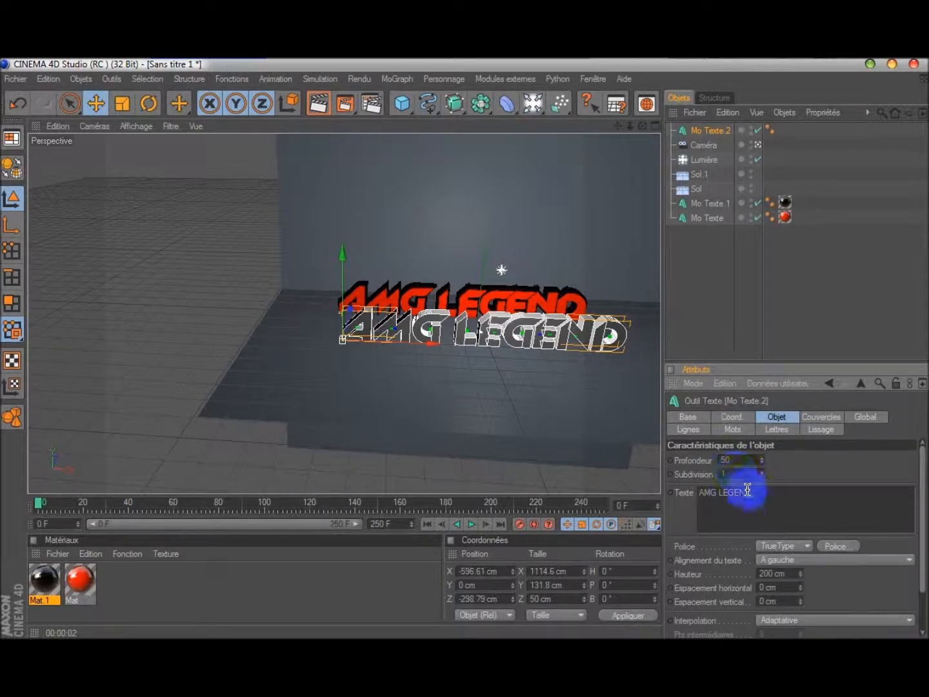
left_click_drag(759, 495, 696, 492)
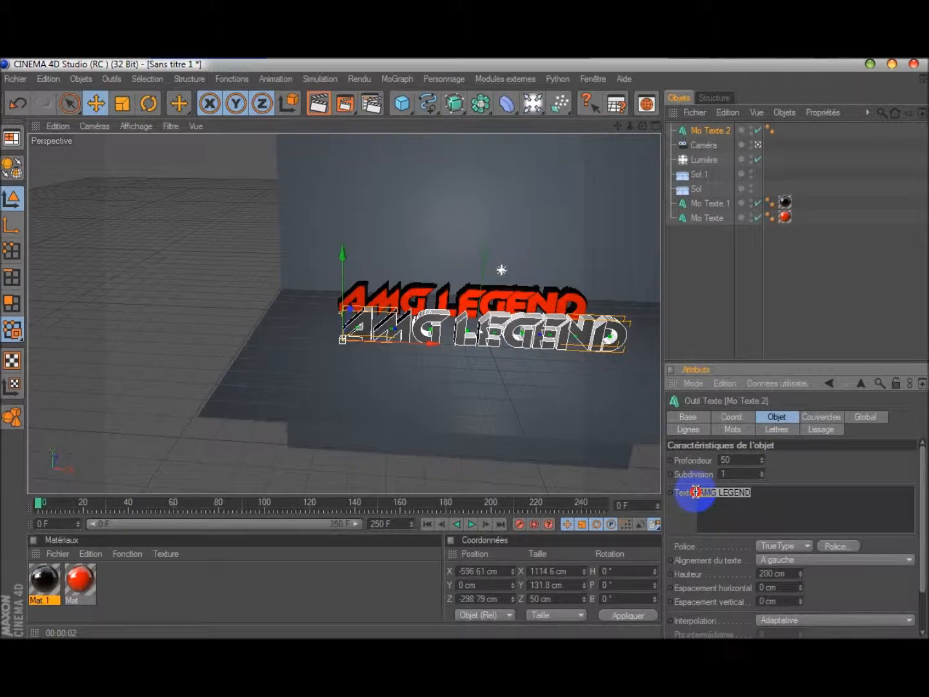
key("BackSpace")
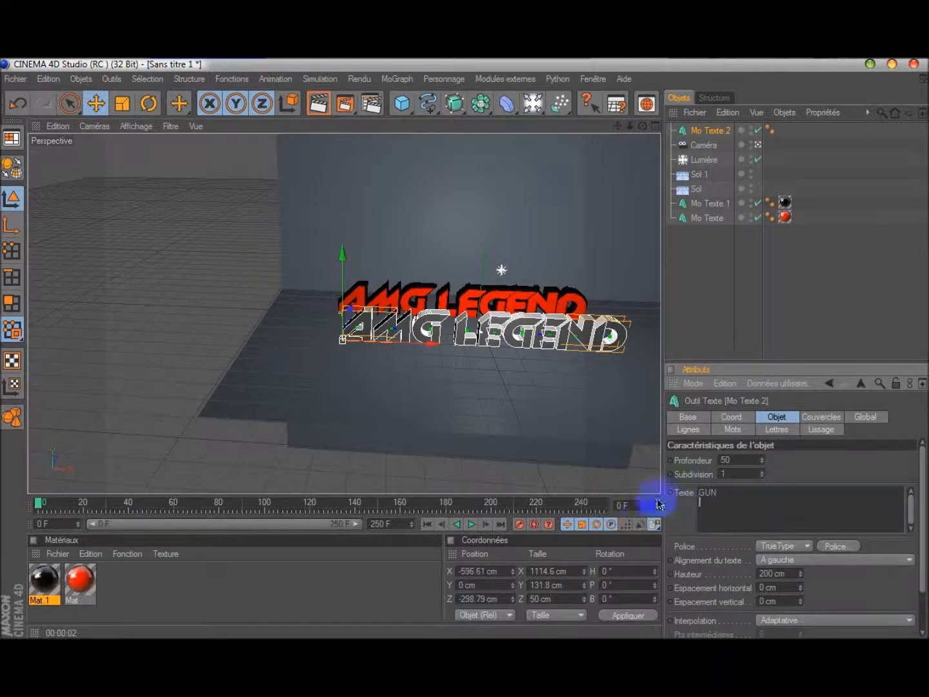
left_click(456, 411)
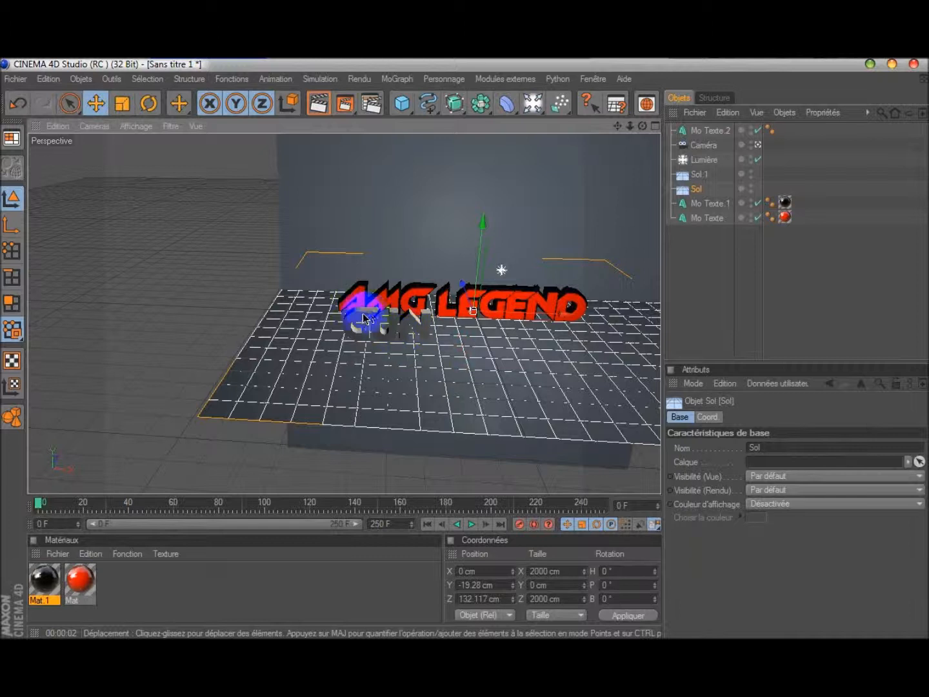
Move the GUN text in front of LEGEND to about X 78, Y -5, Z -360 cm and apply the red material Mat.
left_click(364, 317)
left_click_drag(354, 340, 562, 358)
left_click_drag(520, 291, 494, 343)
left_click_drag(73, 581, 706, 133)
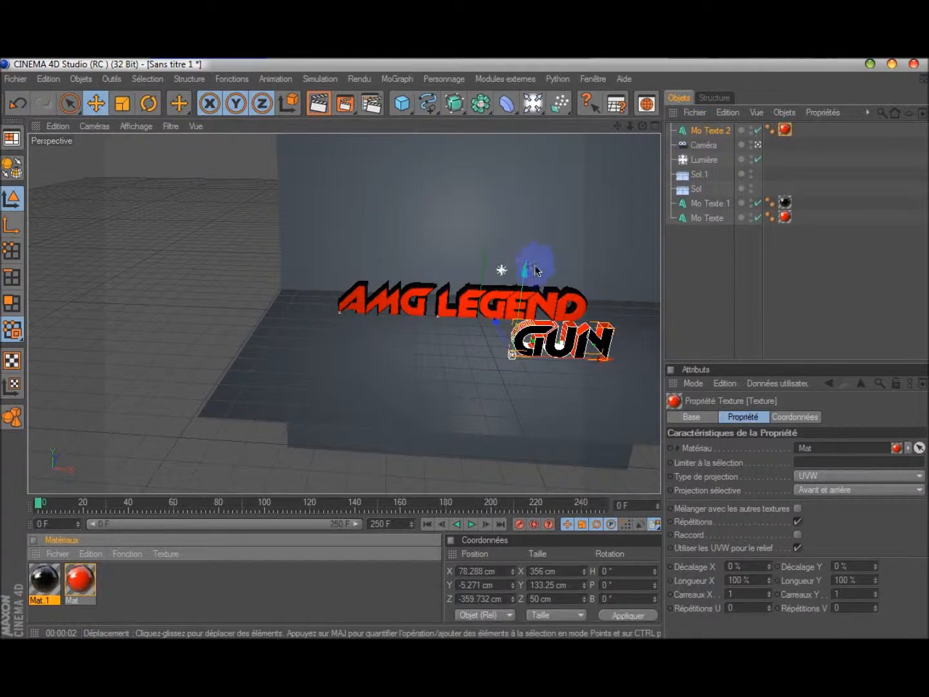
Lower the GUN text beneath the floor to about Y -253 cm and record its keyframes at frames 0 and 200.
left_click_drag(526, 270, 452, 347)
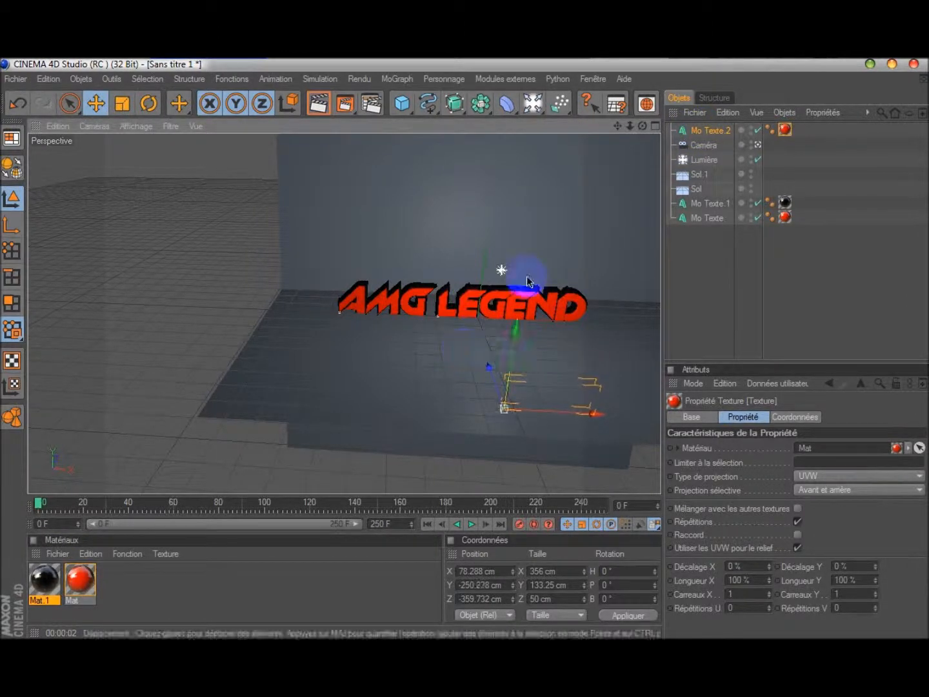
left_click(517, 527)
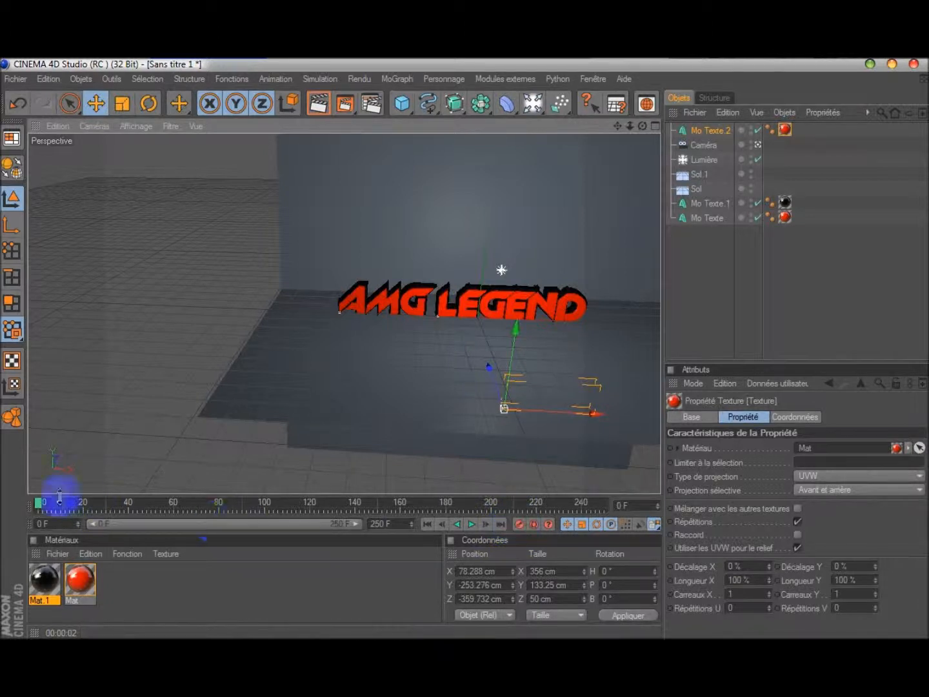
left_click(41, 505)
left_click_drag(40, 505, 491, 513)
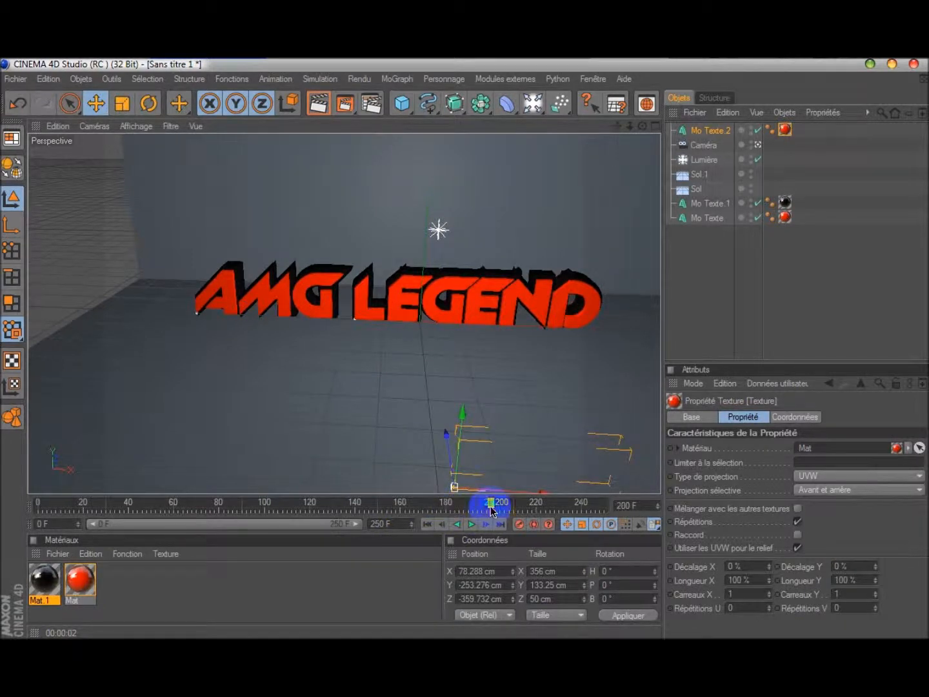
left_click(519, 525)
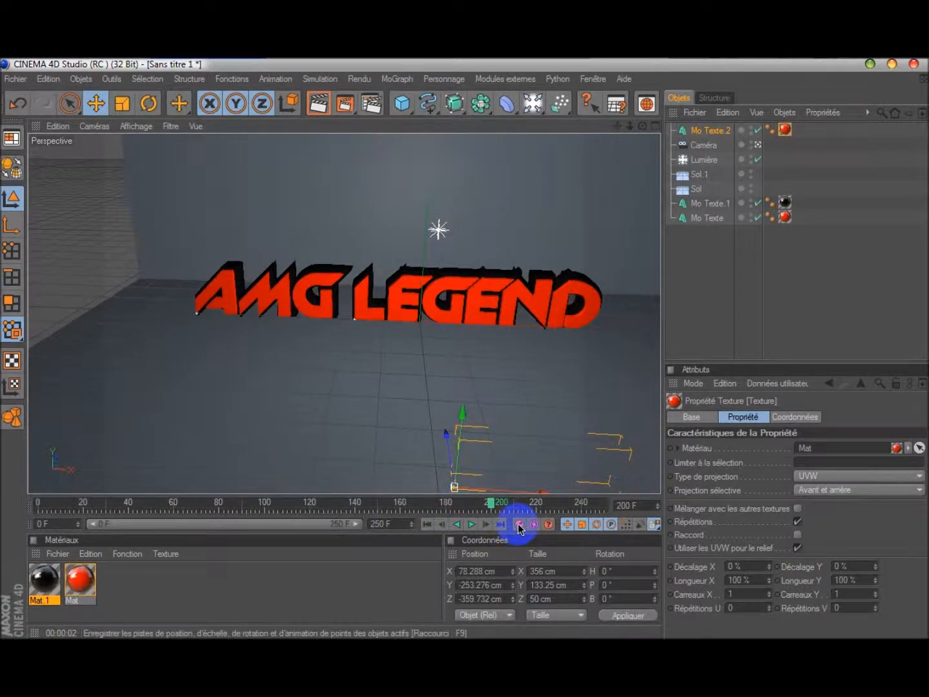
At frame 250, raise the GUN text above the floor to about Y -3 cm and record its keyframe.
left_click(497, 510)
left_click_drag(494, 510, 606, 507)
left_click(468, 437)
left_click_drag(468, 437, 465, 330)
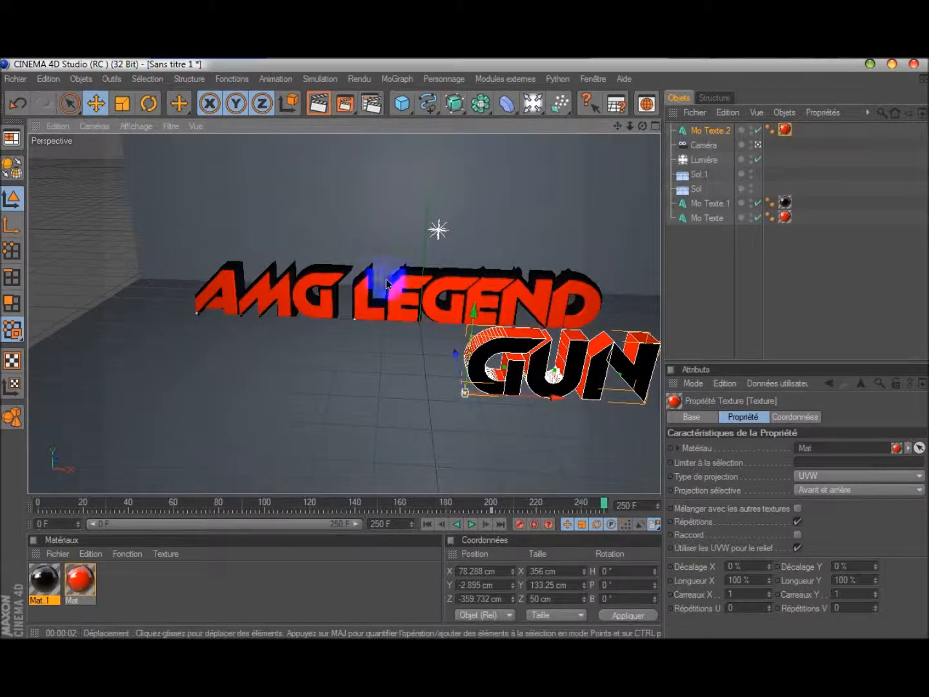
left_click(519, 525)
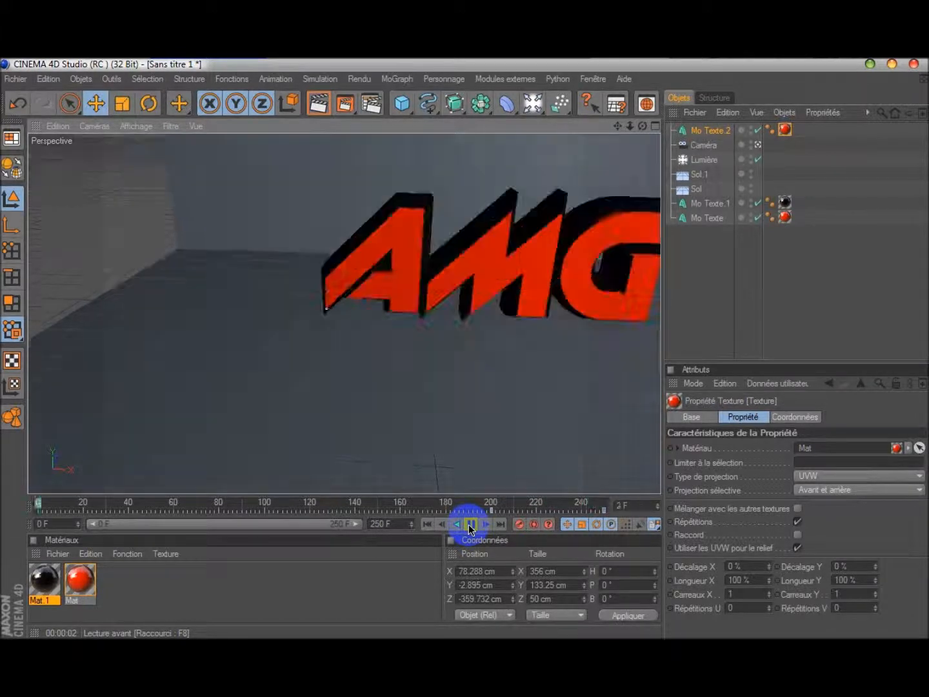
Preview the animation from the start and scrub through it to frame 200.
left_click(471, 524)
left_click_drag(123, 502, 495, 513)
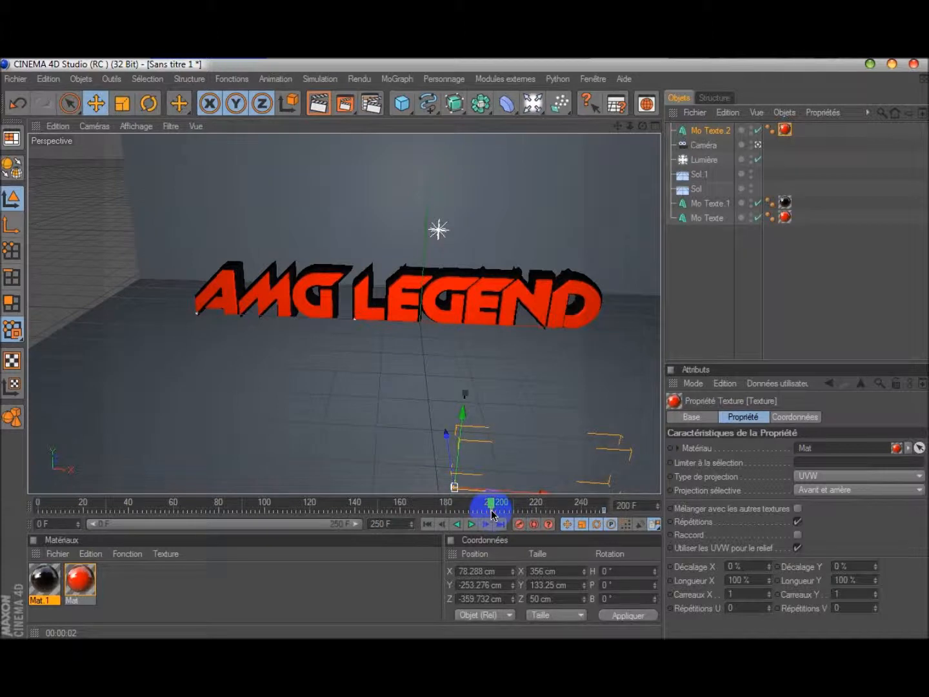
Set the render output to the HDV/HDTV 720 29.97 preset and the frame range to all frames (Toutes les images).
left_click(372, 104)
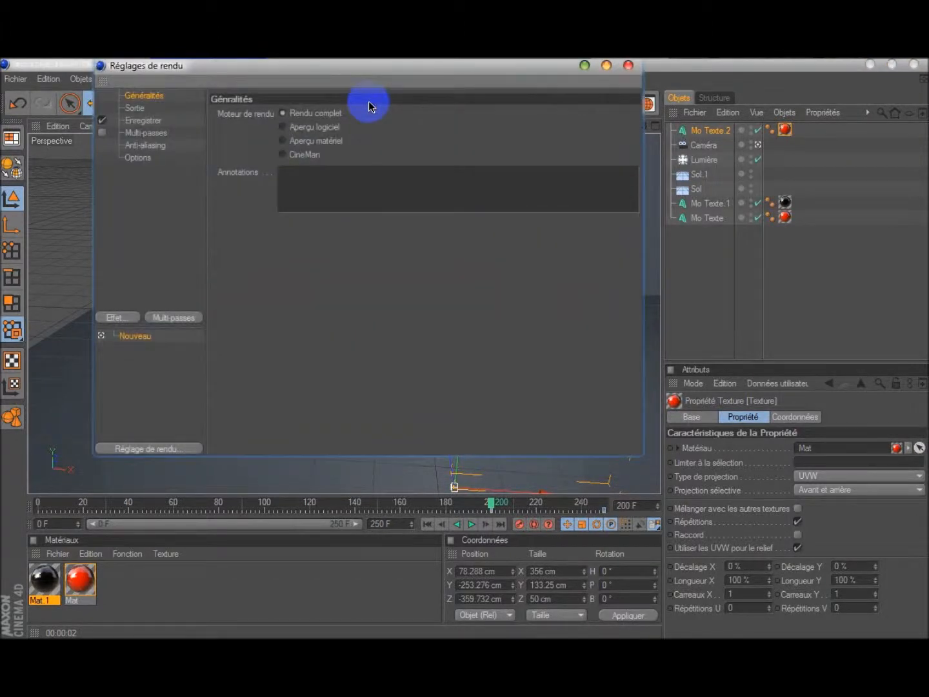
left_click(137, 108)
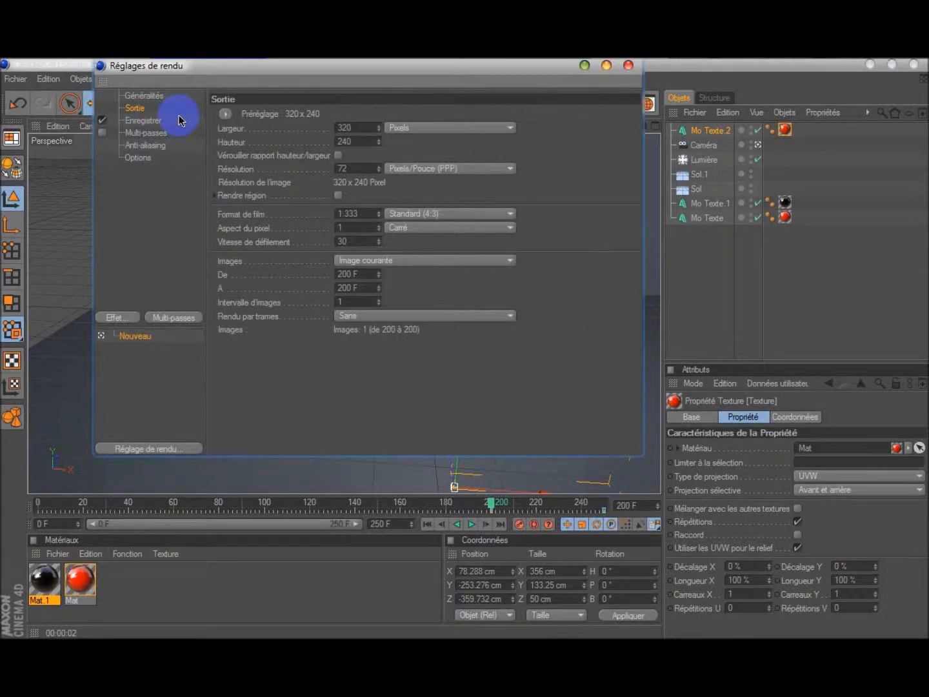
left_click(227, 115)
mouse_move(240, 156)
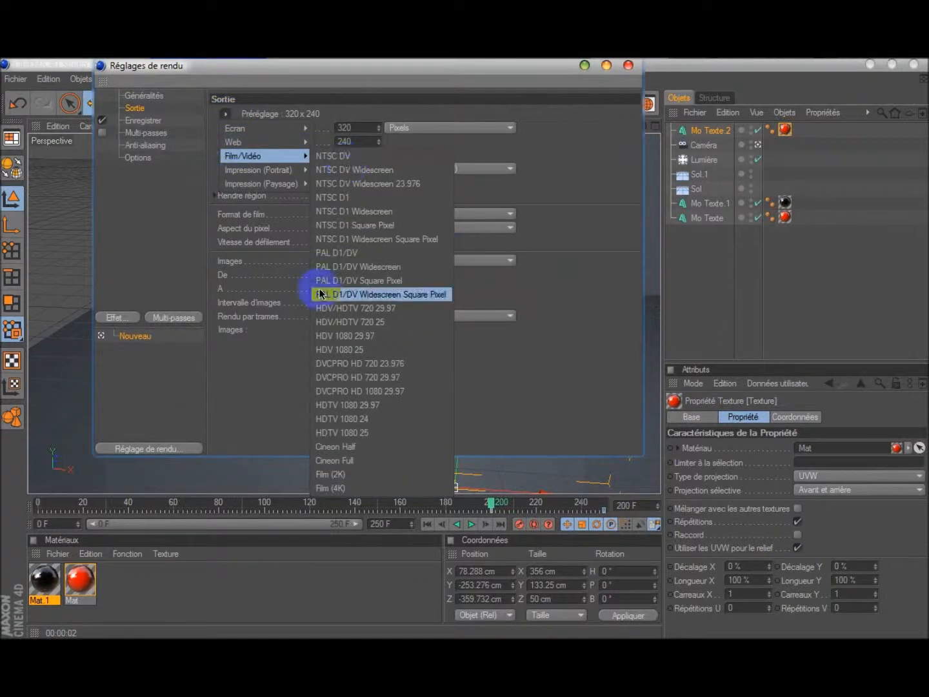
left_click(348, 308)
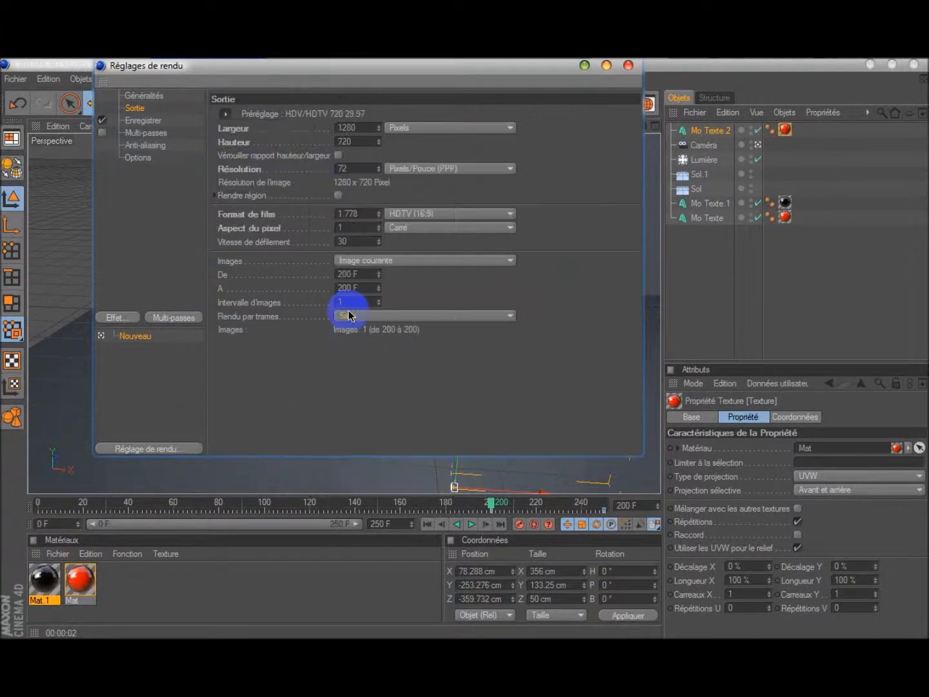
left_click(510, 261)
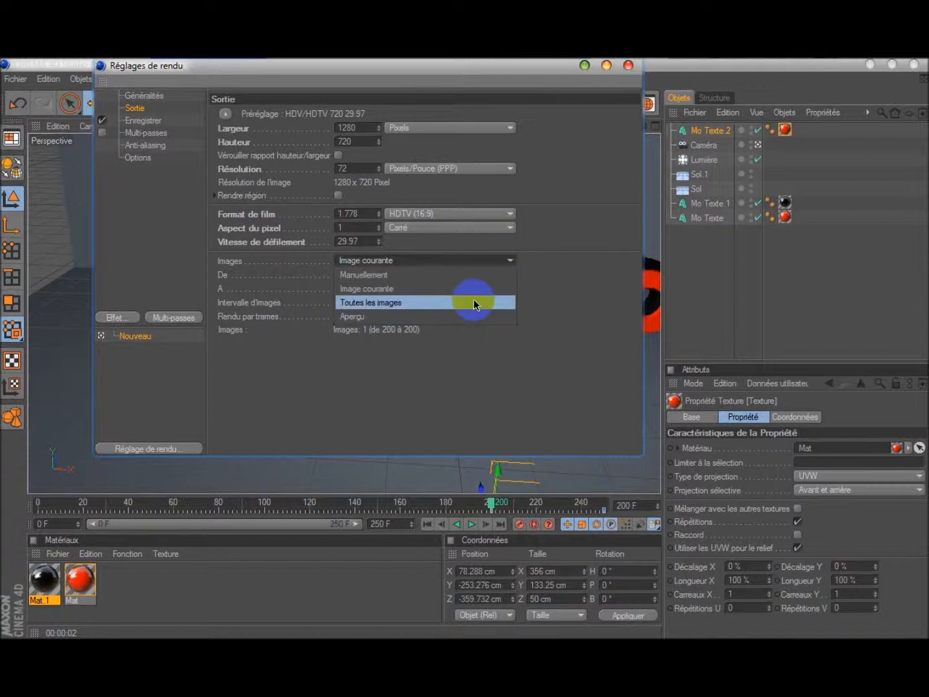
left_click(473, 299)
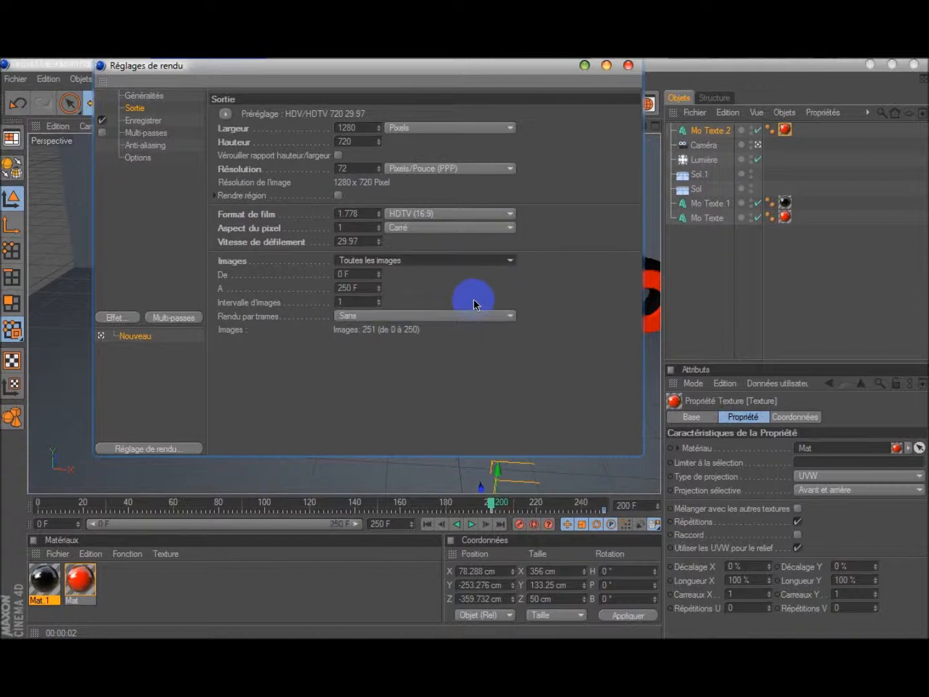
Set the render to save in the Documents folder as "INTRODUCTION du tutoriel" in the Film AVI format.
left_click(155, 123)
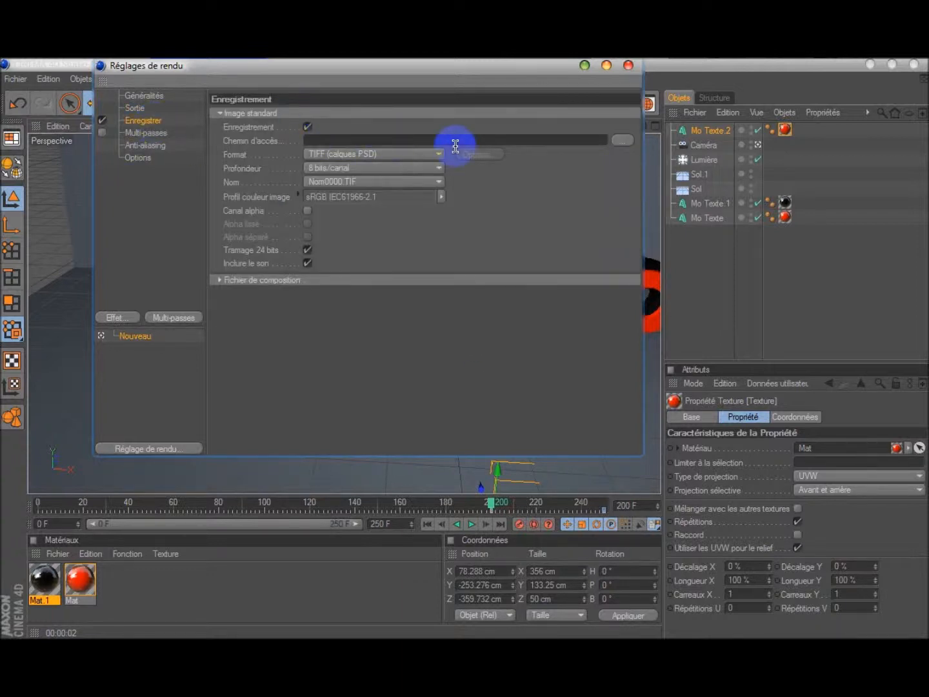
left_click(619, 141)
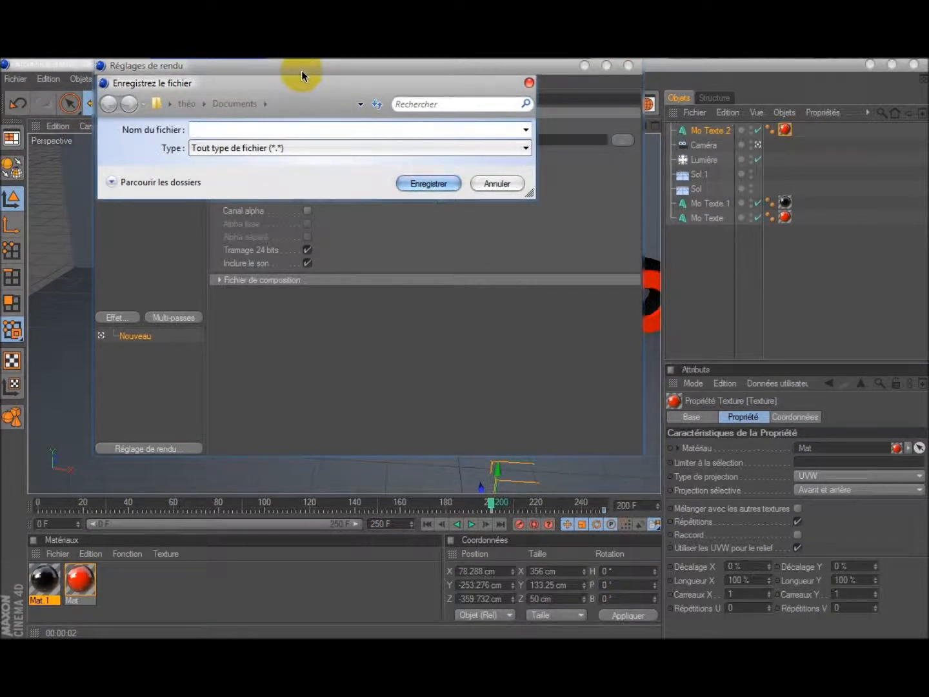
type("INT")
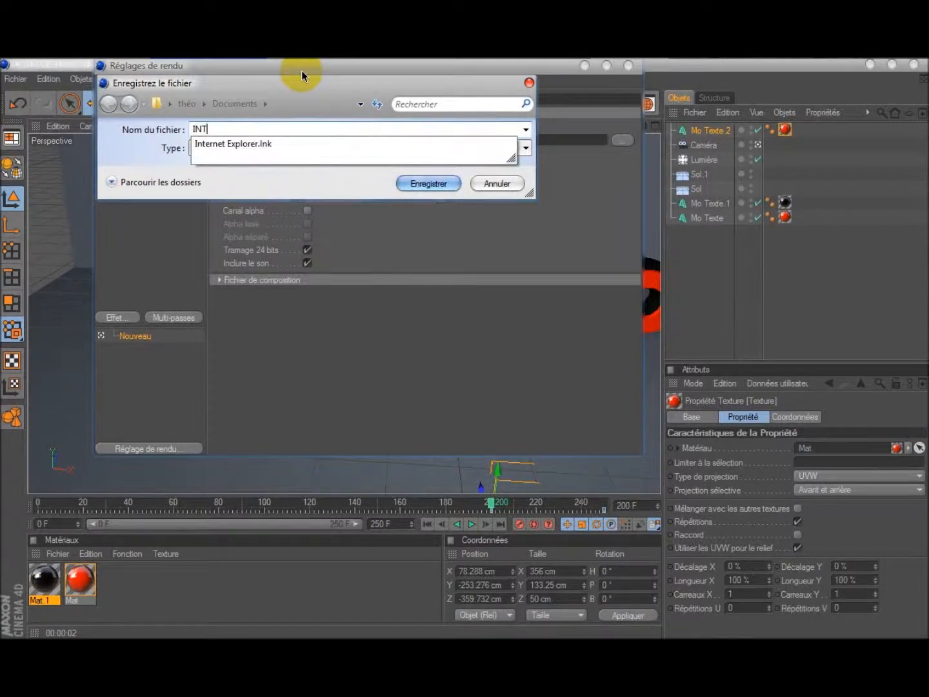
type("RODUC")
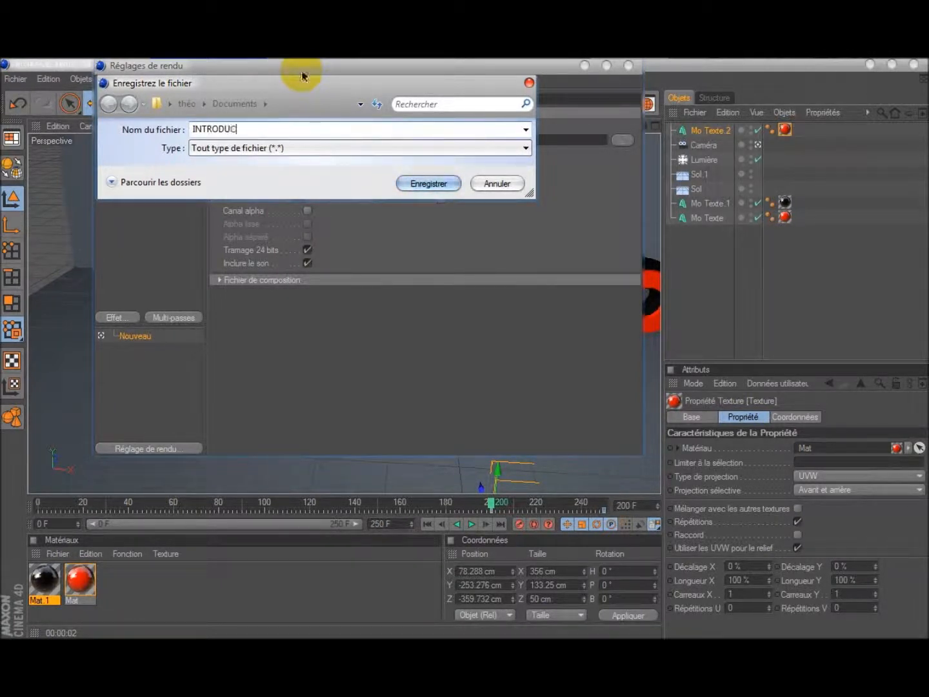
type("TION du tutoriel")
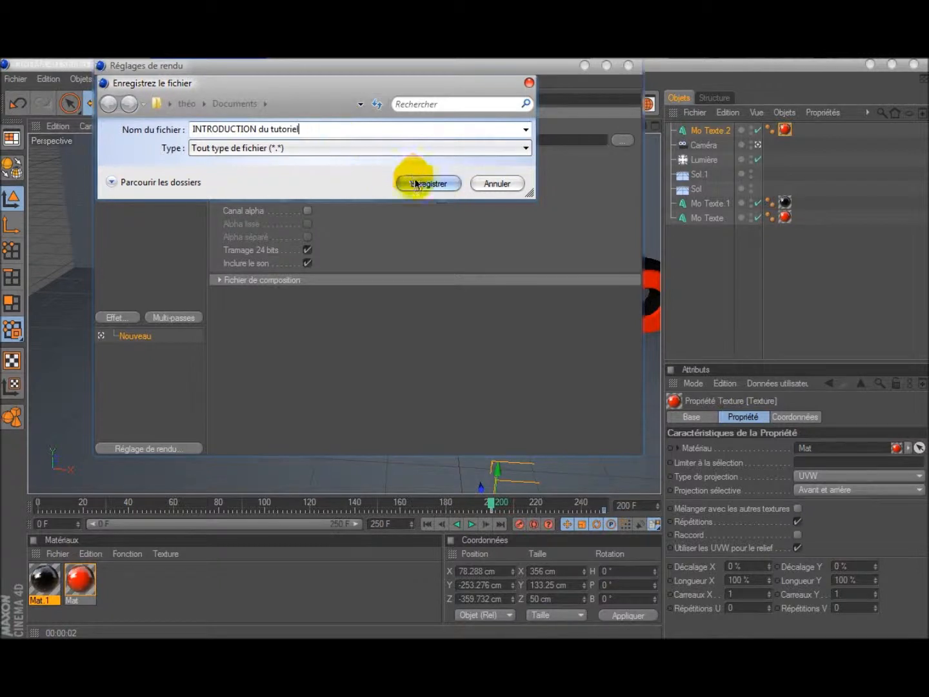
left_click(415, 183)
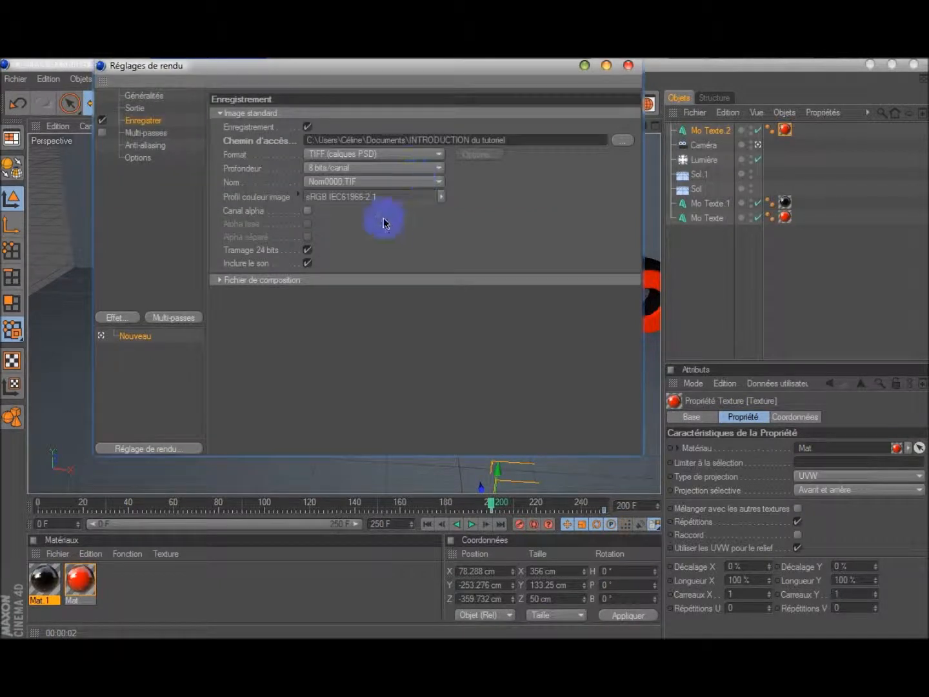
left_click(438, 159)
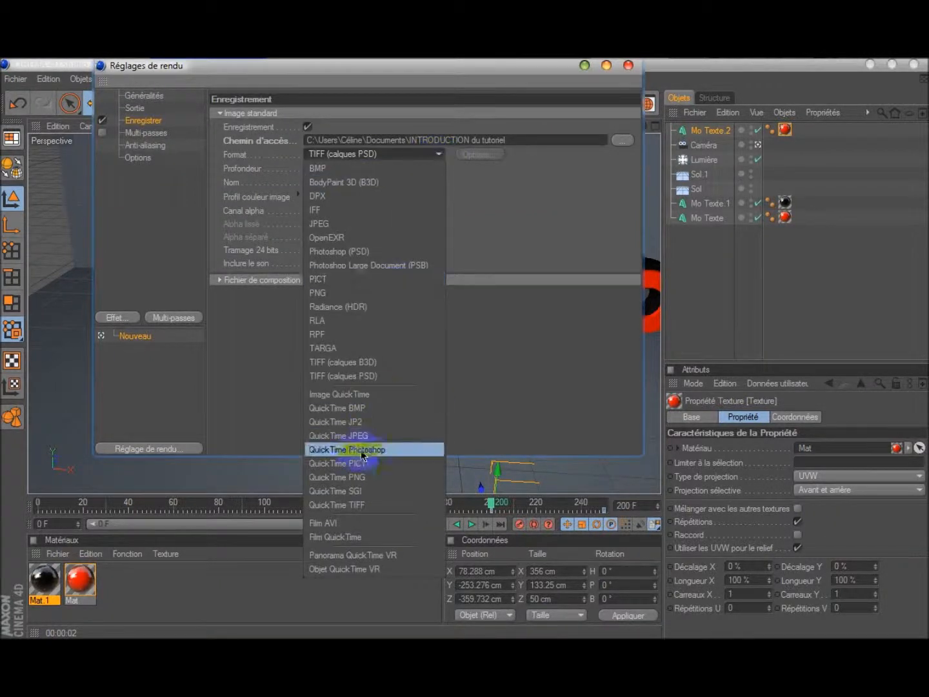
left_click(340, 523)
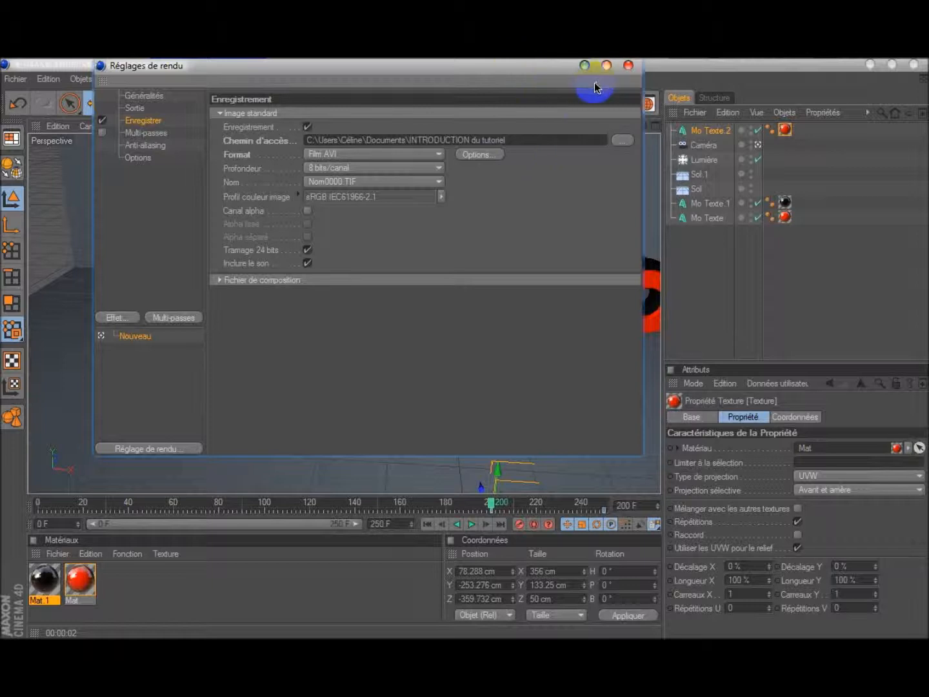
Set the render anti-aliasing to Au mieux with a minimum level of 2x2, and close the render settings.
left_click(141, 146)
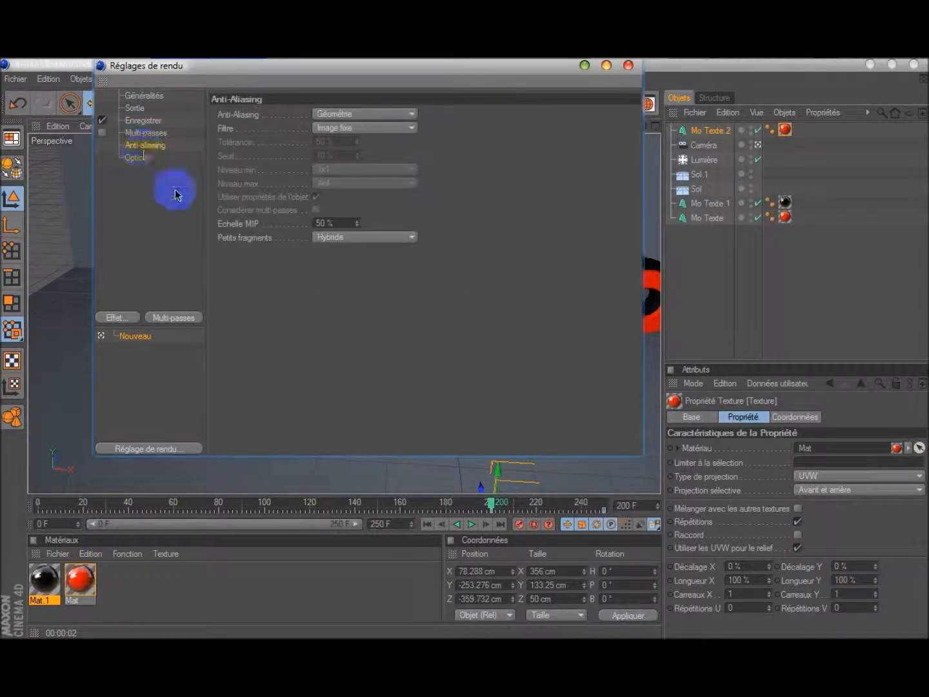
left_click(411, 119)
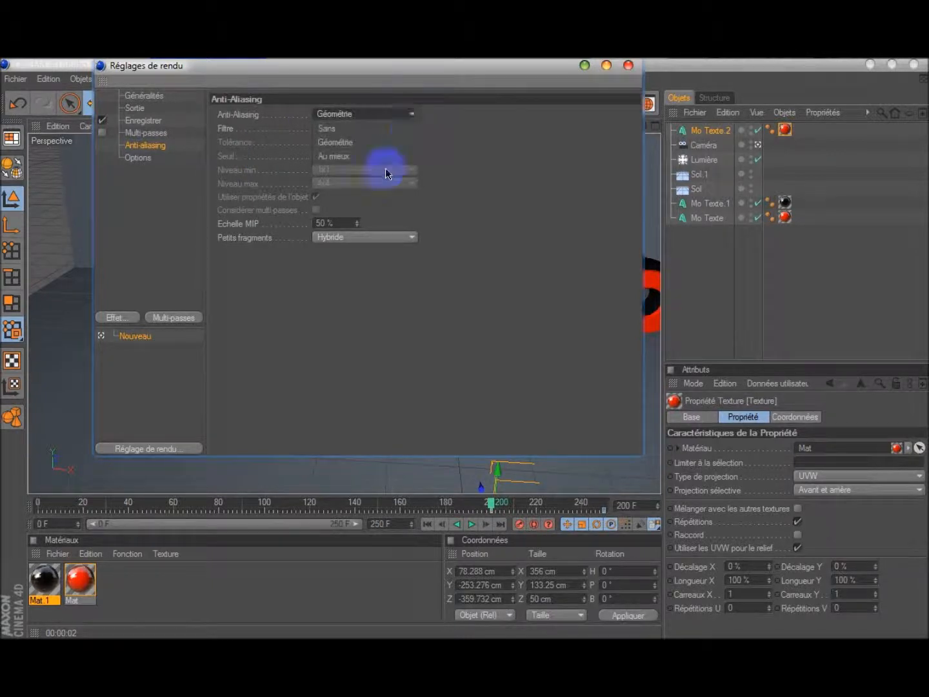
left_click(386, 158)
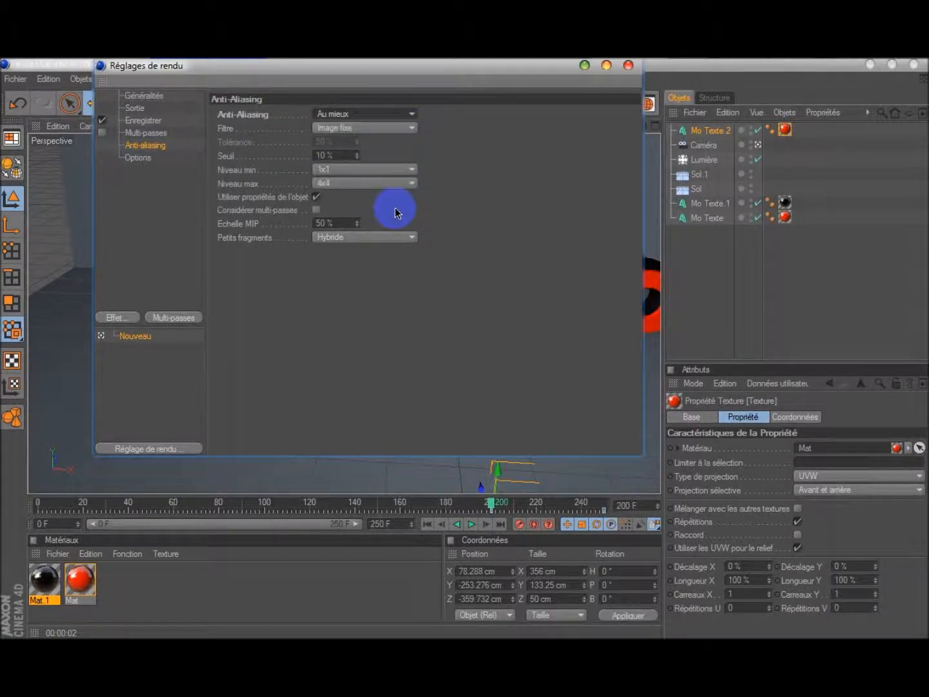
left_click(413, 169)
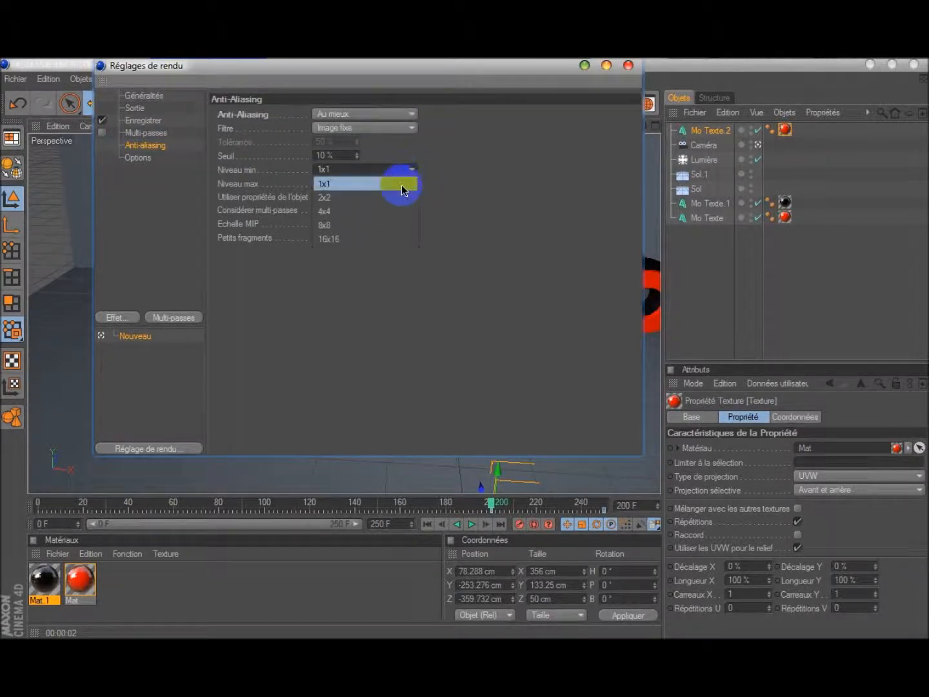
left_click(399, 194)
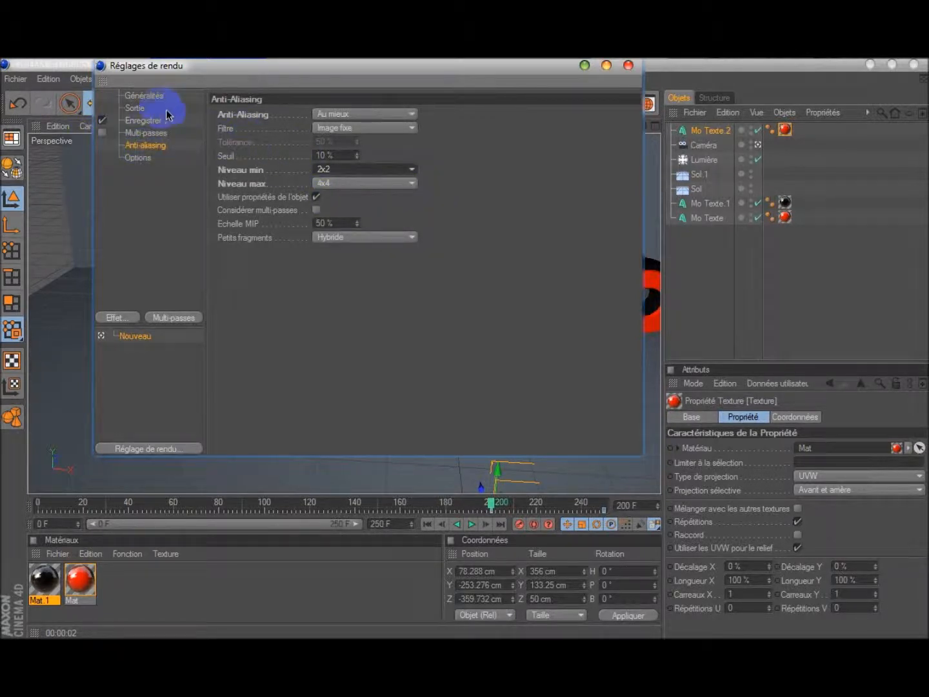
left_click(627, 65)
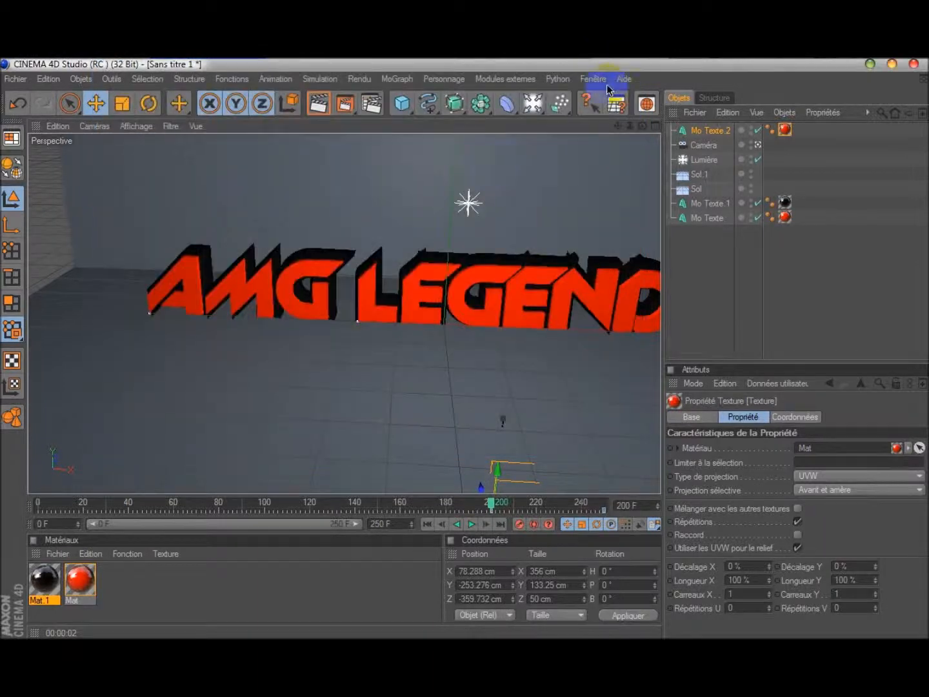
Render the full animation in the picture viewer (Visualiseur).
left_click(343, 101)
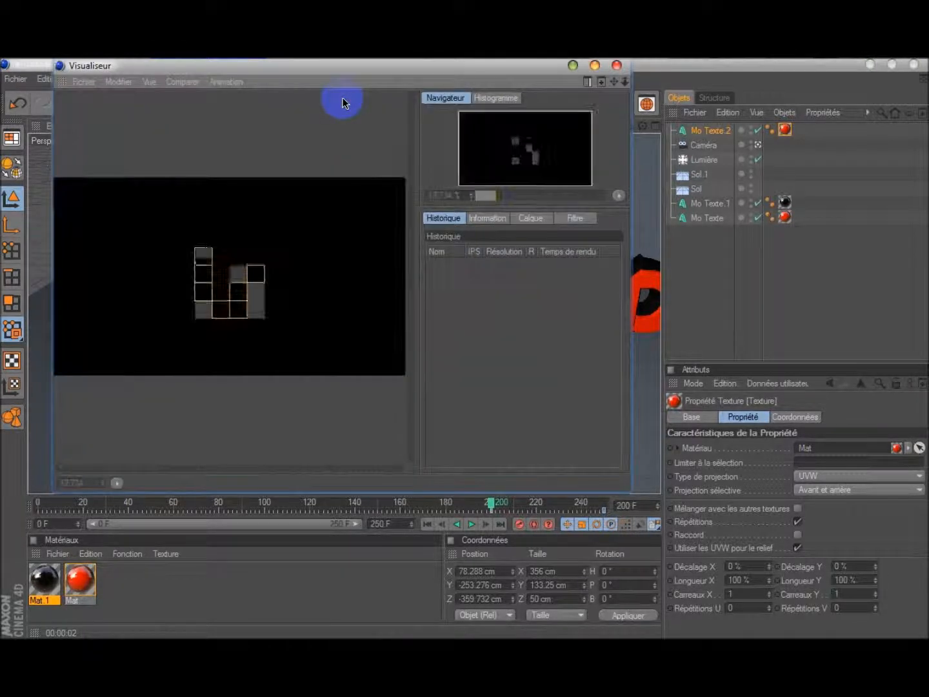